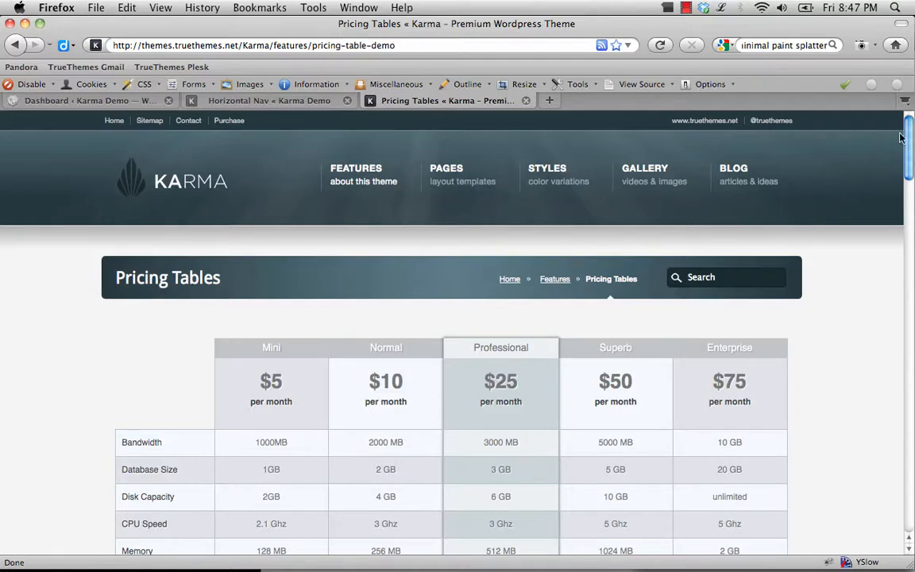
# Close the live Pricing Tables demo page and open the Pricing Tables section of the Karma Demo dashboard
pyautogui.moveTo(910, 134)
pyautogui.mouseDown()
pyautogui.moveTo(902, 432)
pyautogui.moveTo(904, 120)
pyautogui.mouseUp()
pyautogui.click(525, 100)
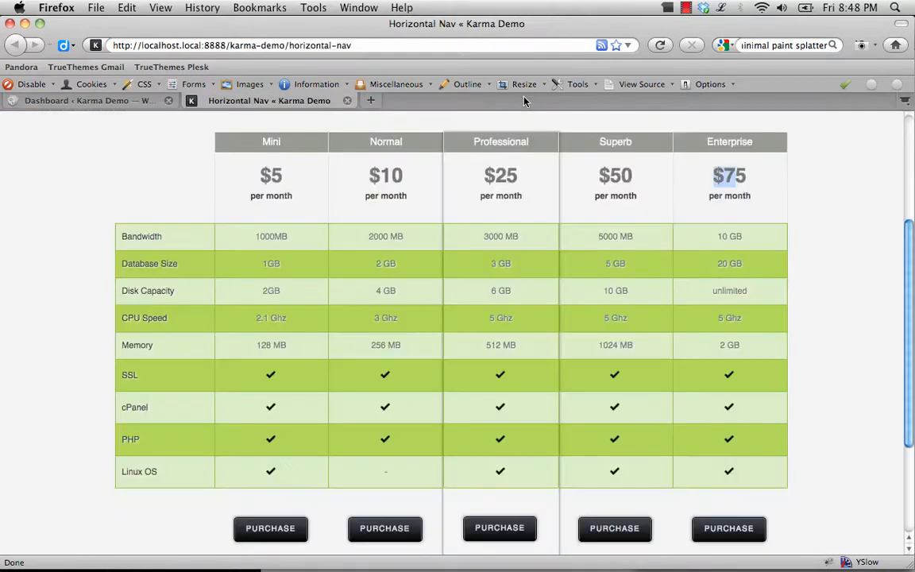
pyautogui.click(124, 98)
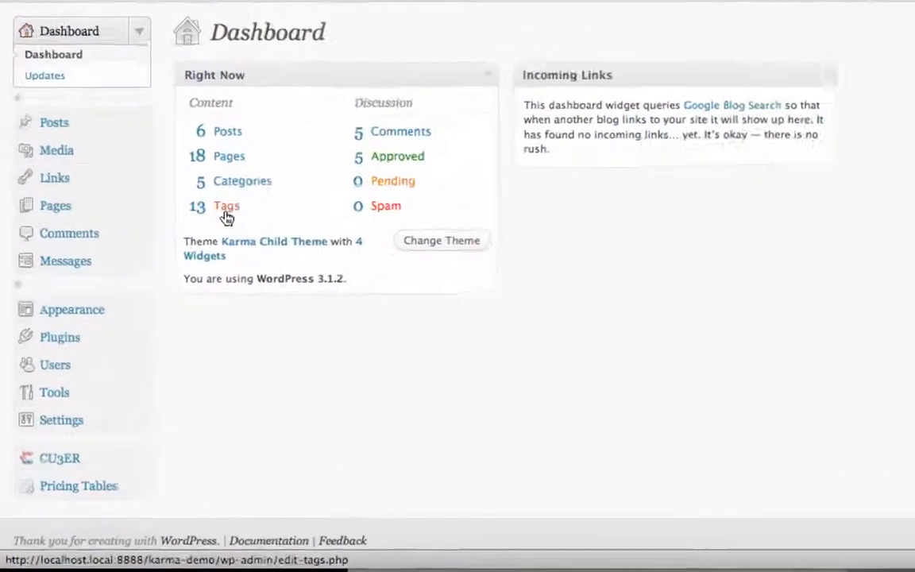
pyautogui.click(118, 463)
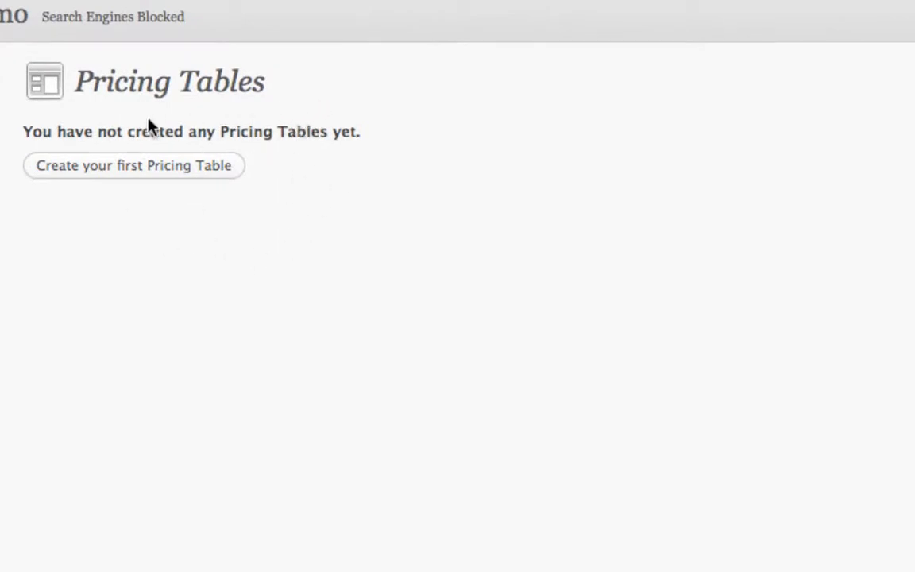
# Create the first pricing table with the name Demo and the Dark skin, and save it
pyautogui.click(138, 174)
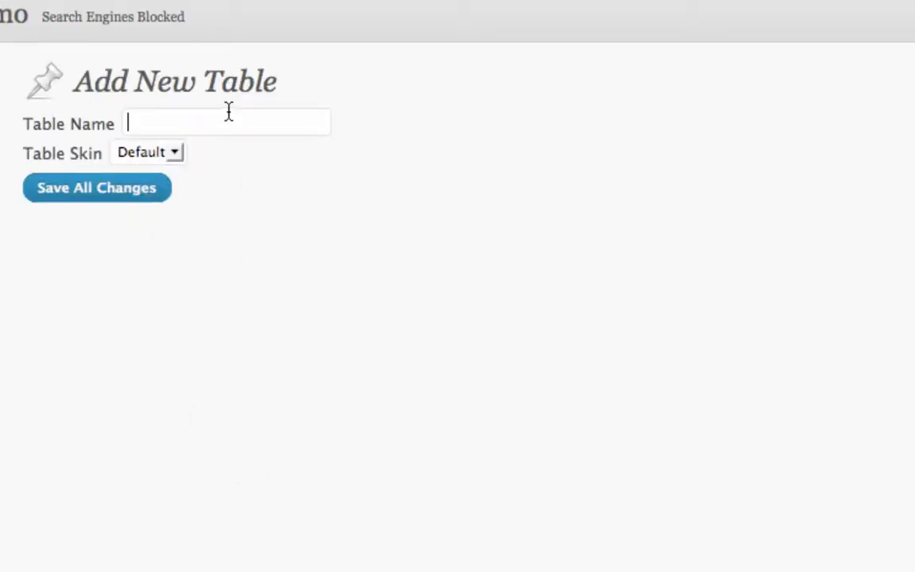
pyautogui.write('Demo')
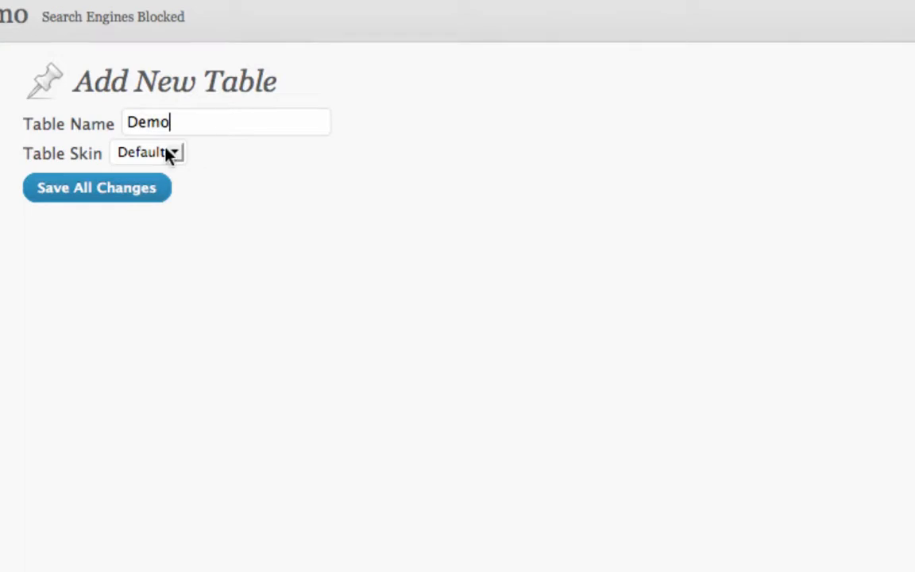
pyautogui.click(169, 153)
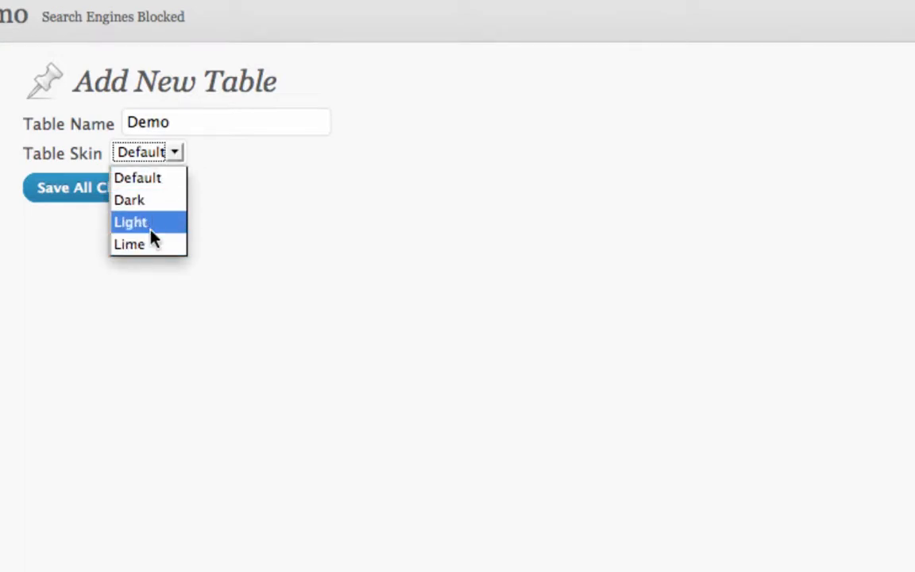
pyautogui.click(151, 204)
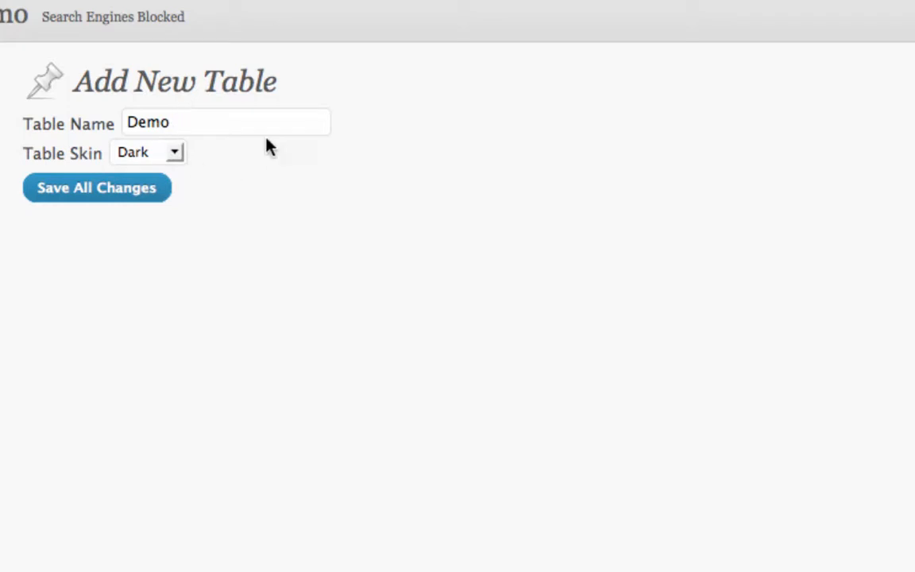
pyautogui.click(128, 199)
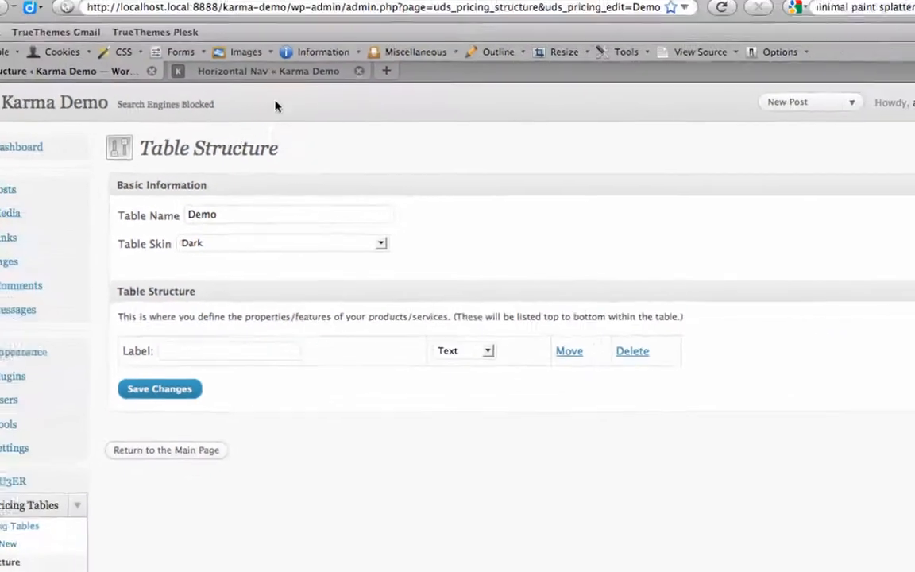
# Examine the feature labels and the Mini plan's price in the sample table on the Horizontal Nav page, and return to the table structure
pyautogui.click(275, 100)
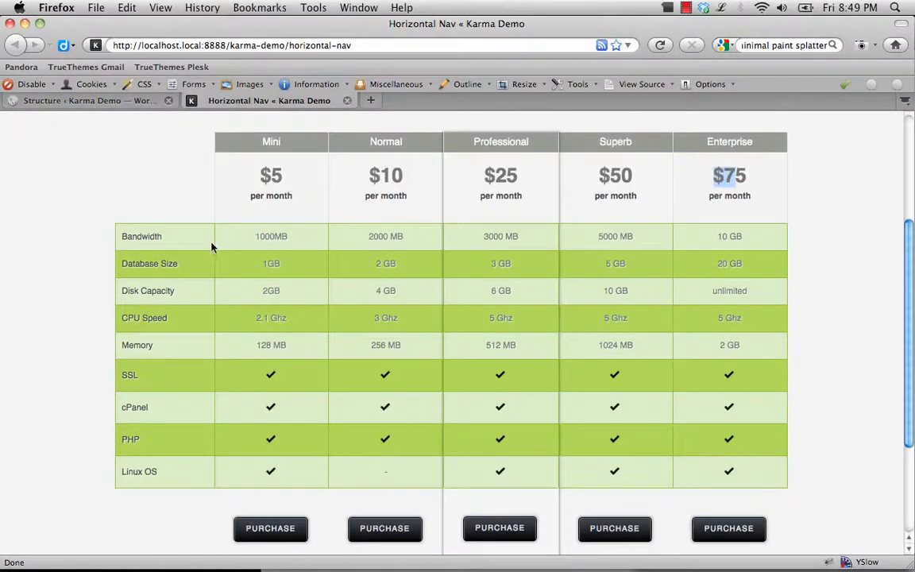
pyautogui.moveTo(123, 237); pyautogui.dragTo(168, 480)
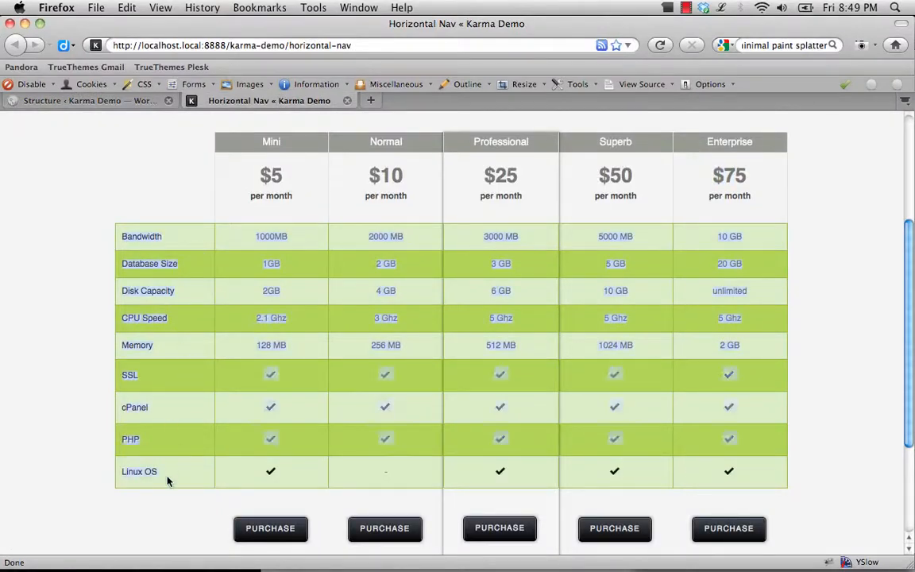
pyautogui.click(170, 263)
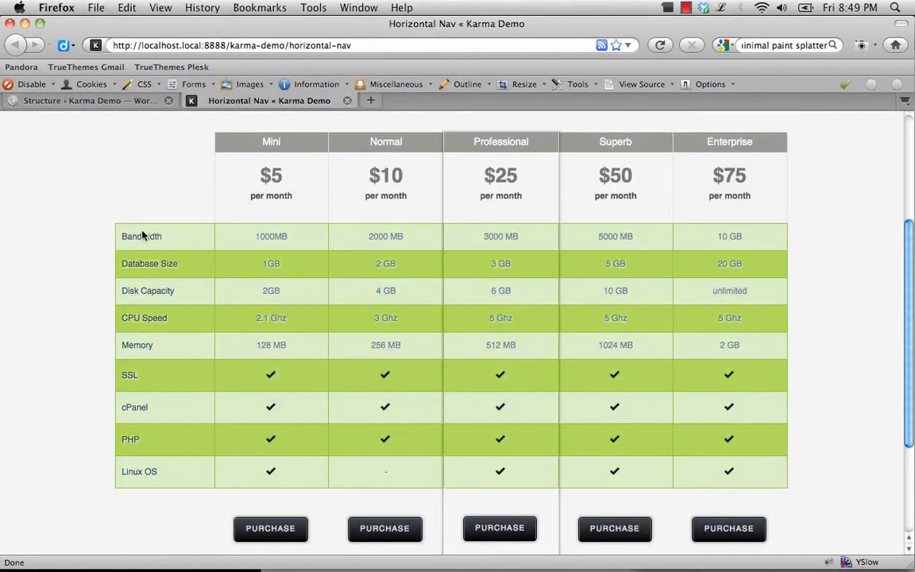
pyautogui.moveTo(120, 236); pyautogui.dragTo(194, 479)
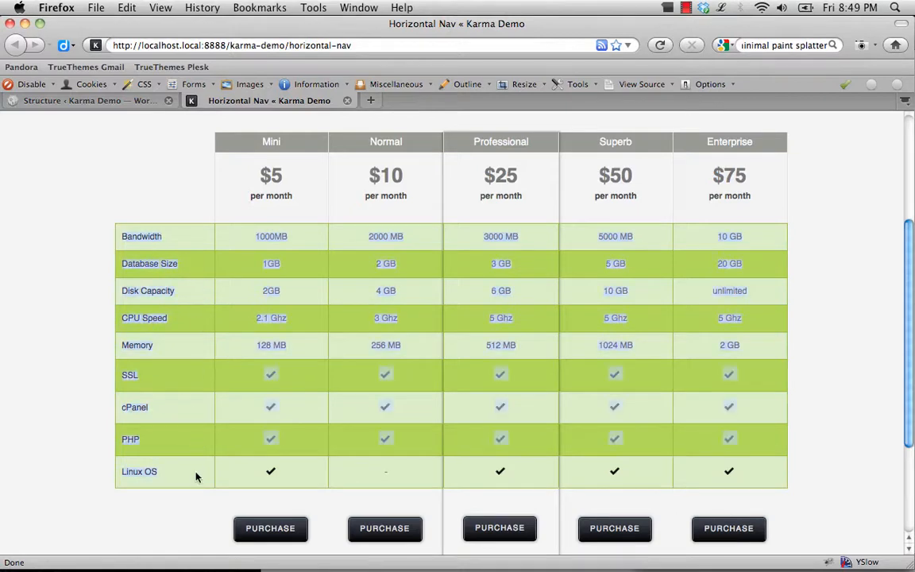
pyautogui.click(68, 254)
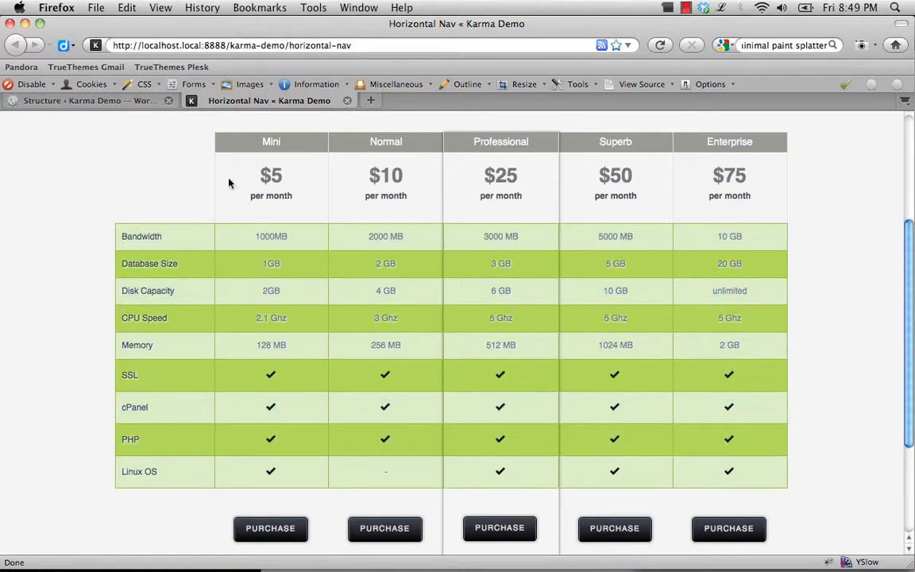
pyautogui.moveTo(258, 180); pyautogui.dragTo(289, 181)
pyautogui.click(114, 101)
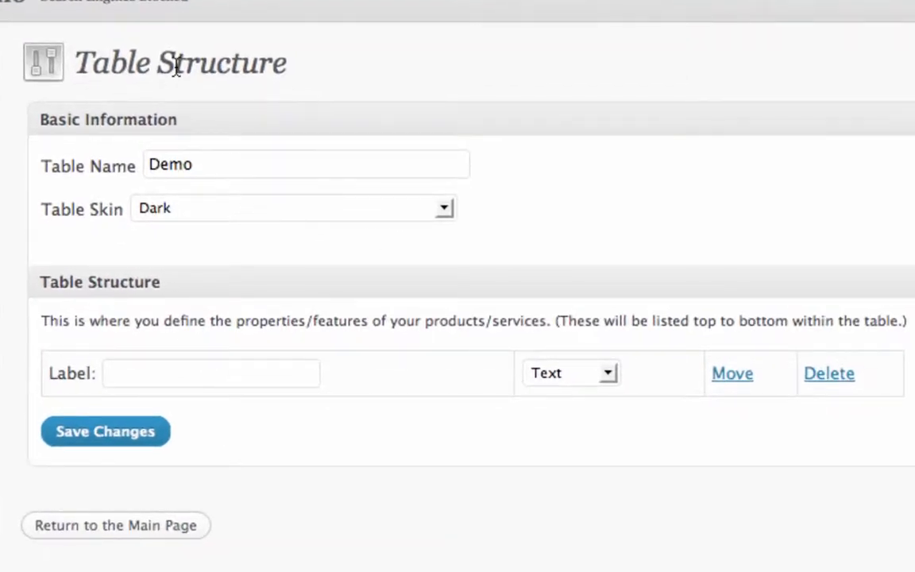
# Label the first table property 68798uhf and keep its type as Text
pyautogui.click(244, 387)
pyautogui.write('68798uhf')
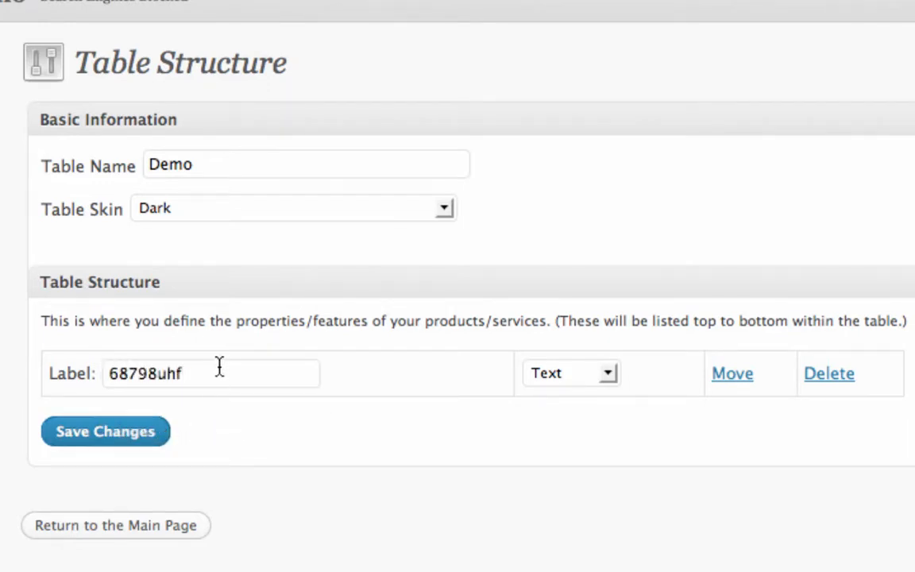
pyautogui.moveTo(219, 372); pyautogui.dragTo(50, 347)
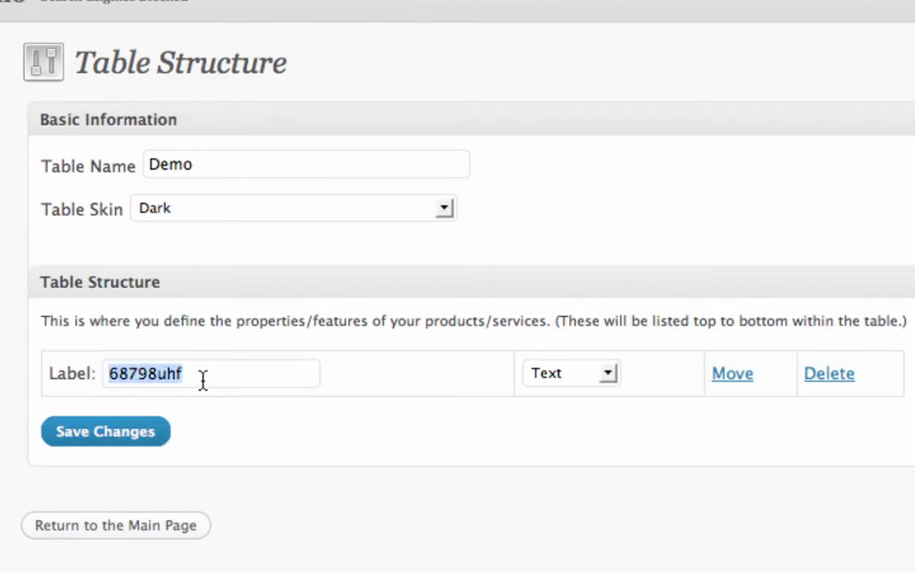
pyautogui.click(263, 380)
pyautogui.click(588, 375)
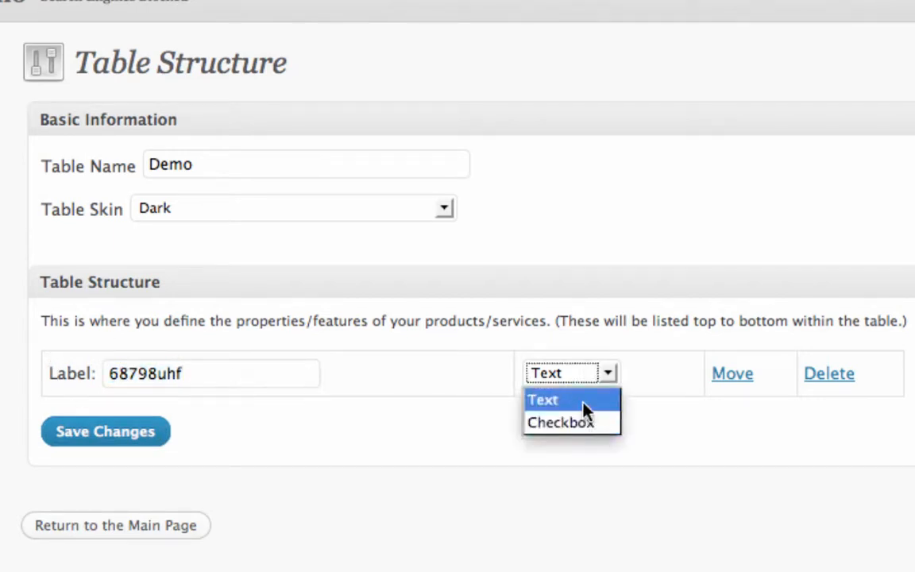
pyautogui.click(588, 410)
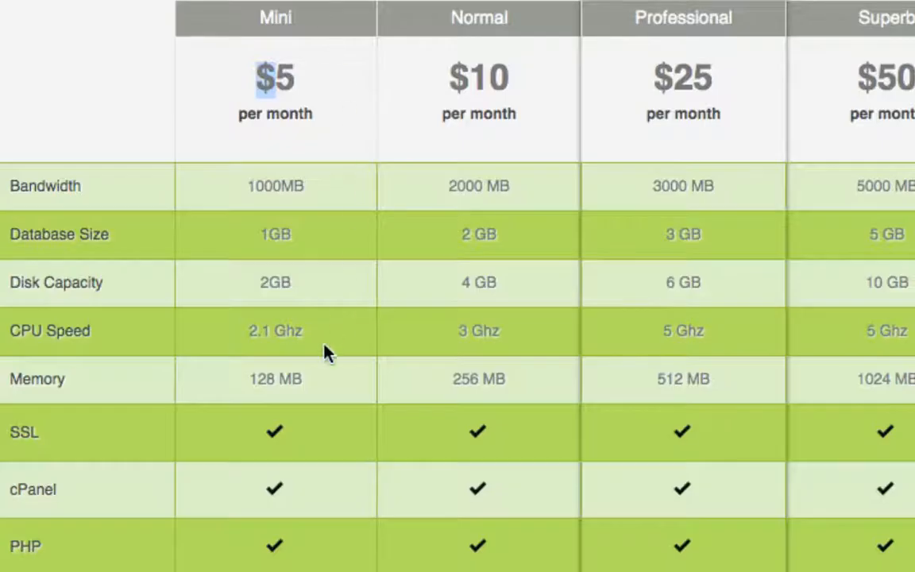
# Examine the text values for memory, CPU speed and disk capacity in the sample table's Mini column
pyautogui.moveTo(309, 384); pyautogui.dragTo(249, 383)
pyautogui.moveTo(312, 342); pyautogui.dragTo(212, 333)
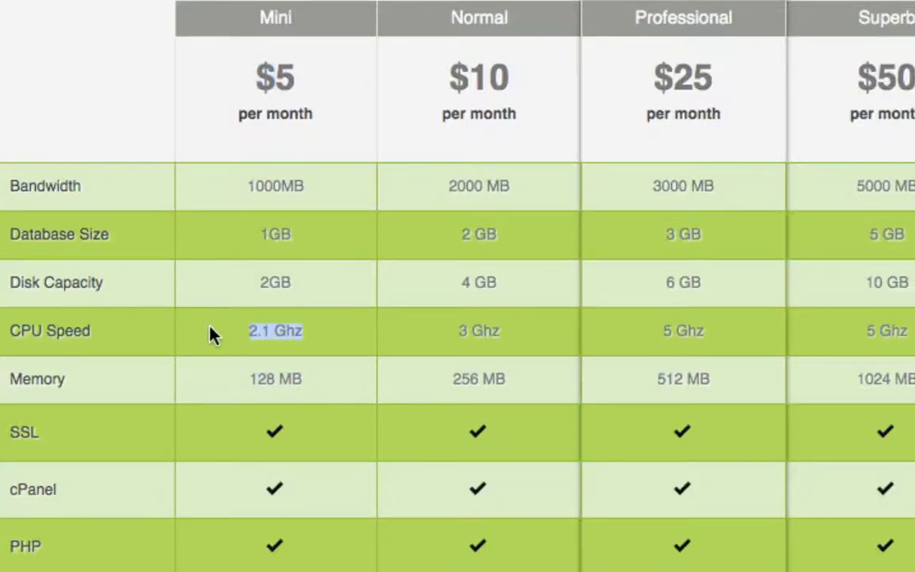
pyautogui.doubleClick(285, 282)
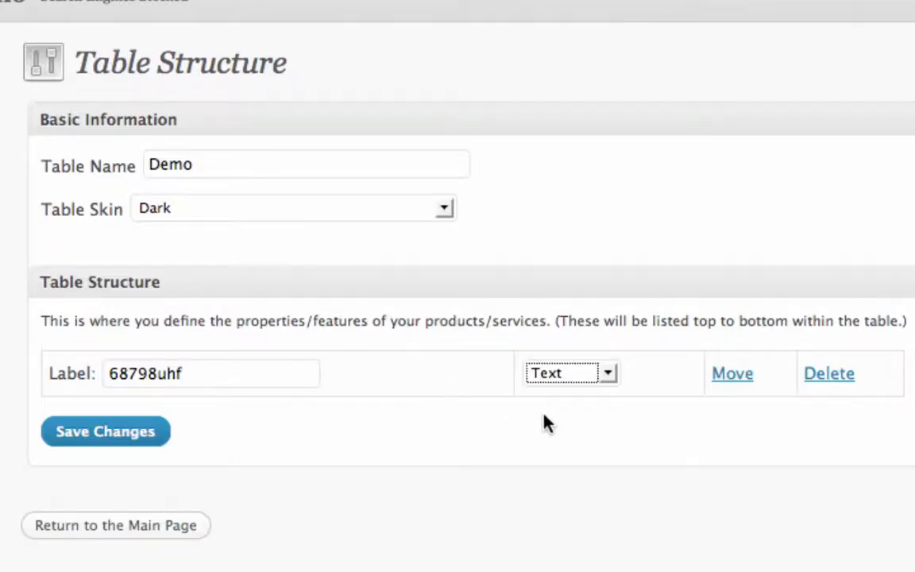
# Save the first property, then add and save a second property labelled 3245twgfsfd
pyautogui.click(167, 435)
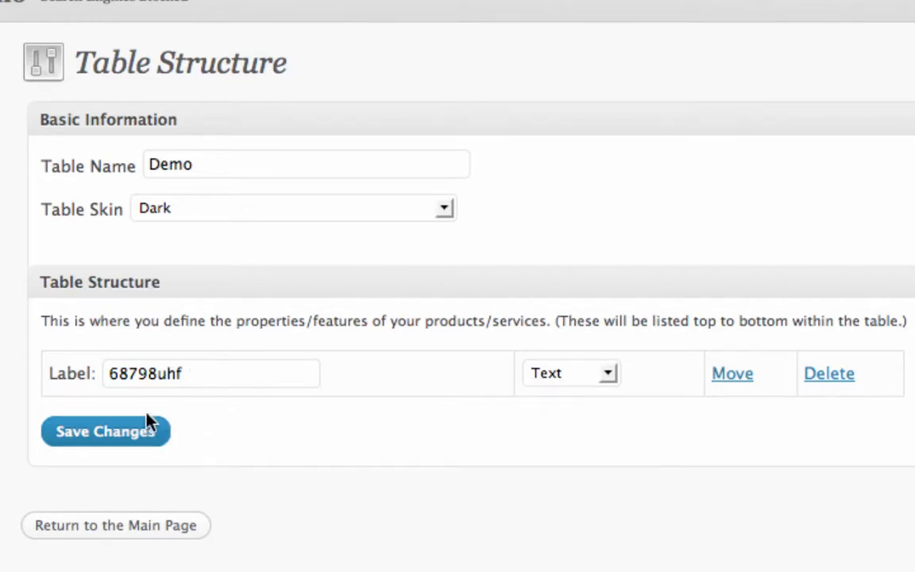
pyautogui.click(121, 435)
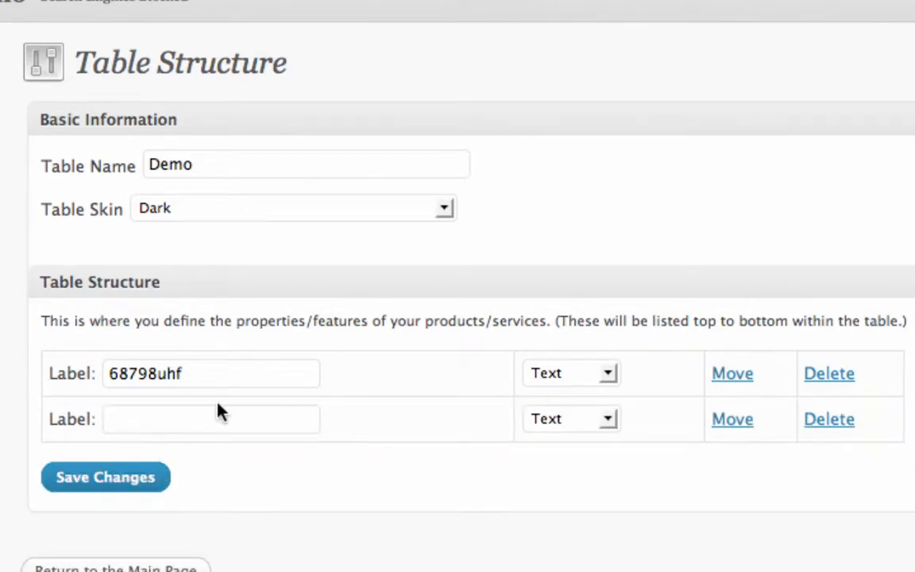
pyautogui.click(198, 429)
pyautogui.write('3245twgfsfd')
pyautogui.click(163, 479)
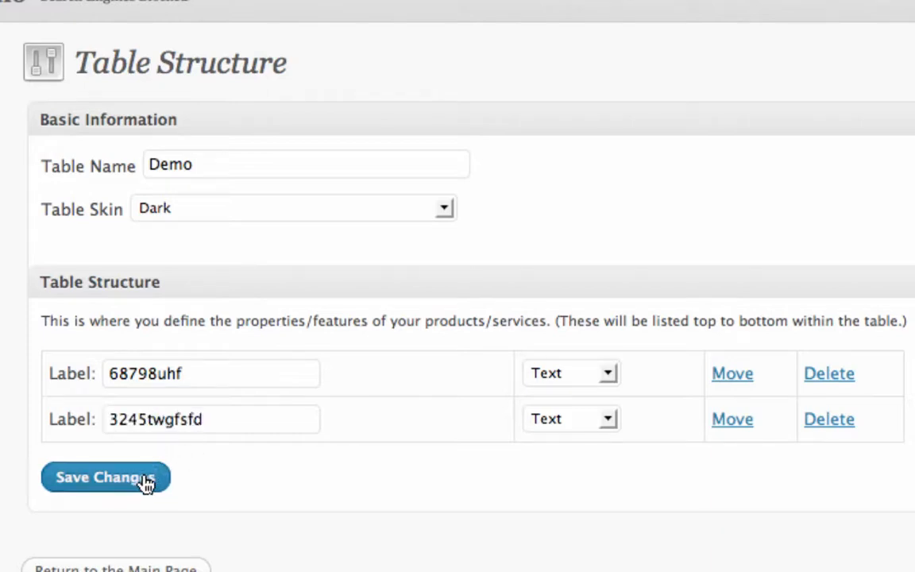
# Add a third property labelled 2345sdfg and a fourth labelled bcxbvzv, saving after each
pyautogui.click(212, 467)
pyautogui.write('2345sdfg')
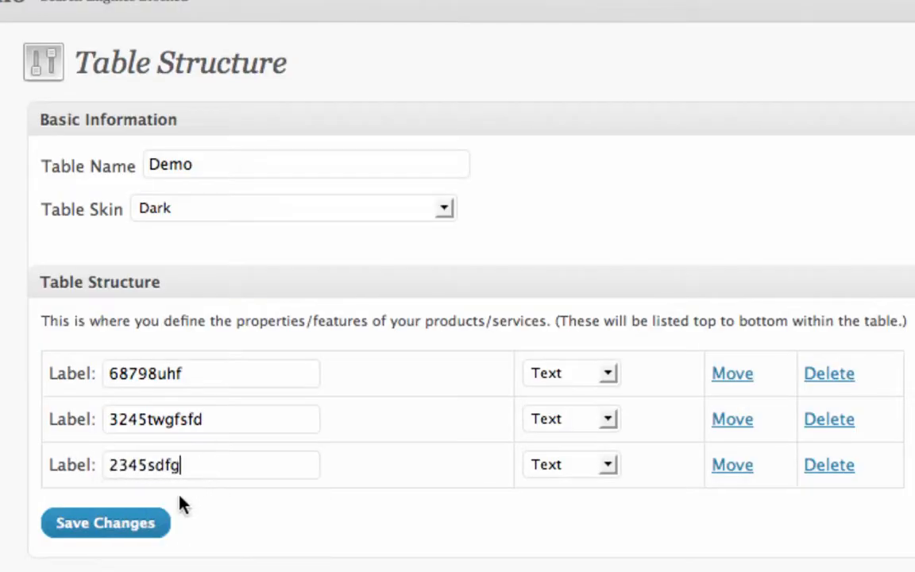
pyautogui.click(125, 526)
pyautogui.click(252, 512)
pyautogui.write('bcxbvzv')
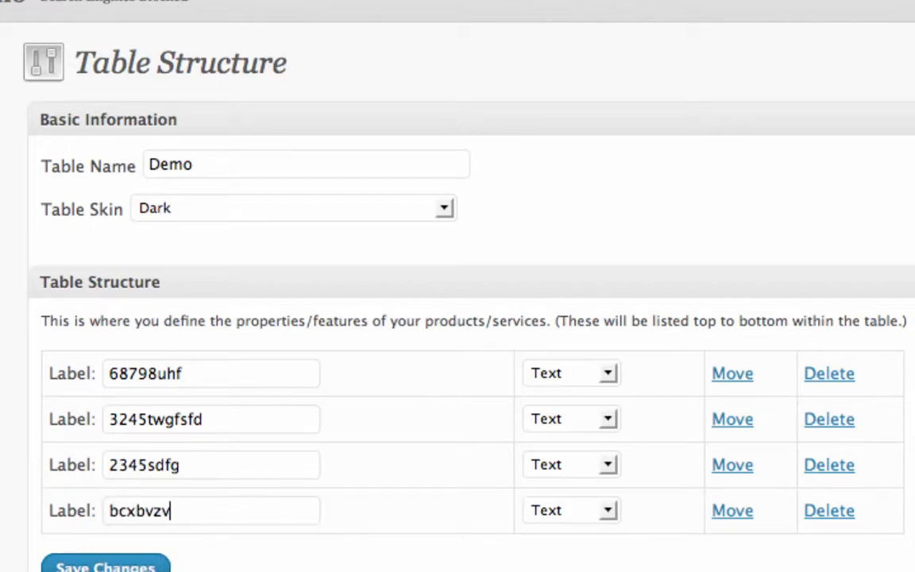
pyautogui.press('Return')
# Set the bcxbvzv and 3245twgfsfd properties to the Checkbox type and label the fifth property wwefvzcxzx
pyautogui.click(583, 516)
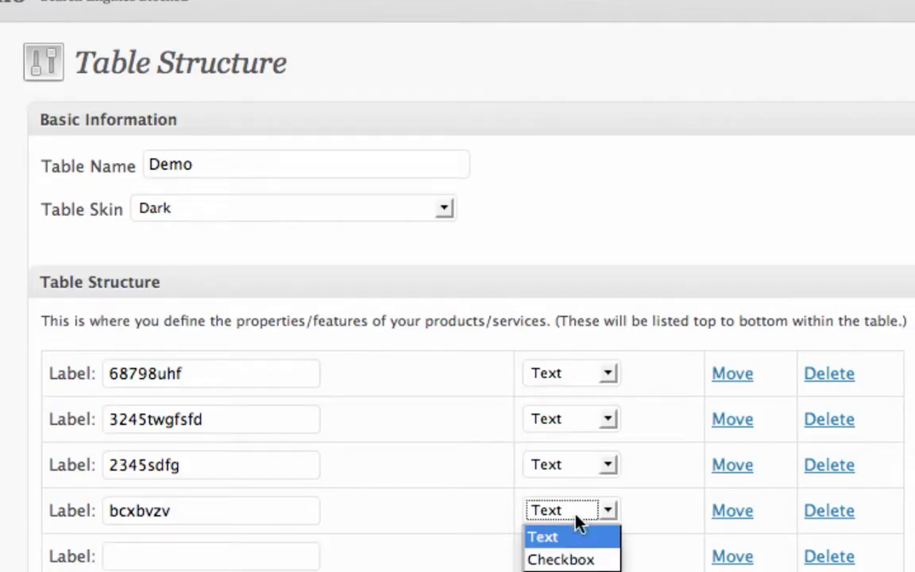
pyautogui.click(597, 556)
pyautogui.click(568, 420)
pyautogui.click(560, 468)
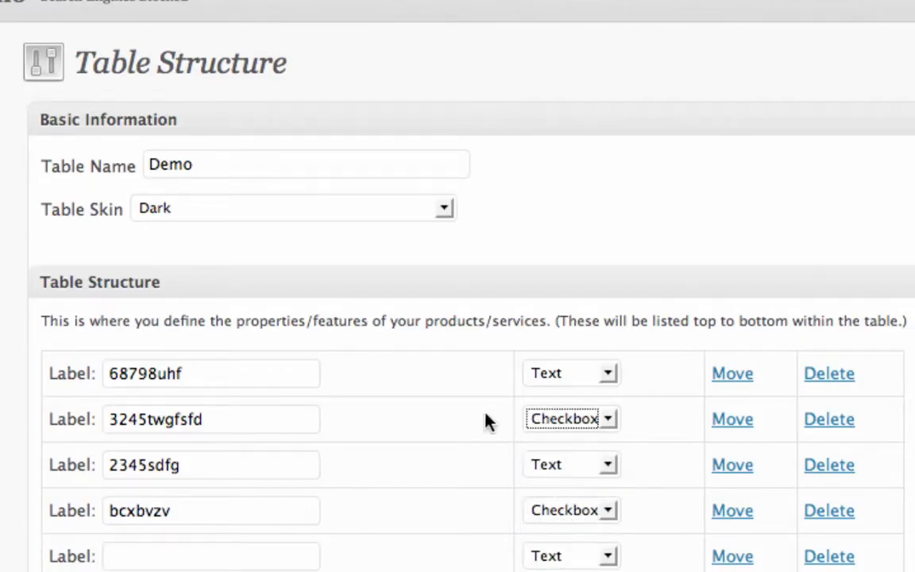
pyautogui.click(154, 559)
pyautogui.write('wwefvzcxzx')
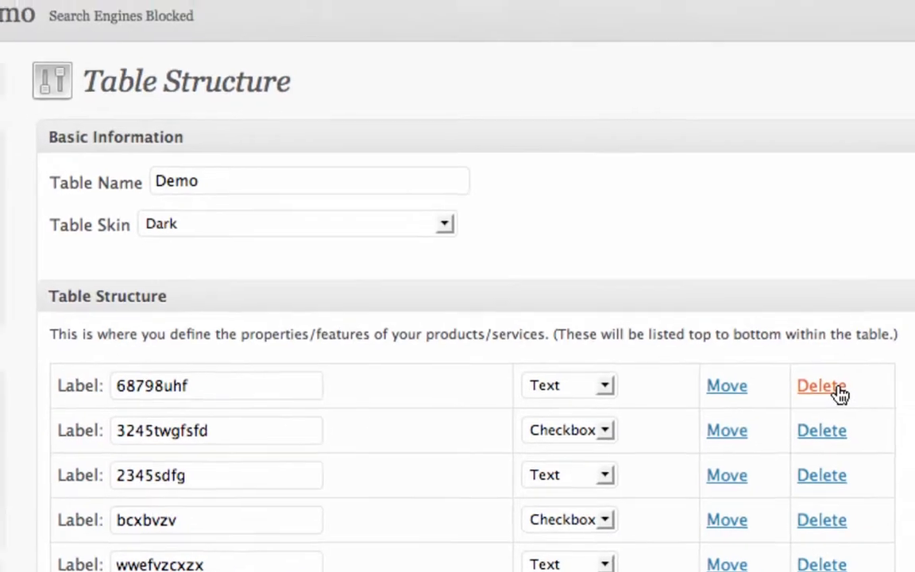
# Reorder the properties by moving 3245twgfsfd below bcxbvzv and wwefvzcxzx above bcxbvzv
pyautogui.click(842, 380)
pyautogui.click(686, 111)
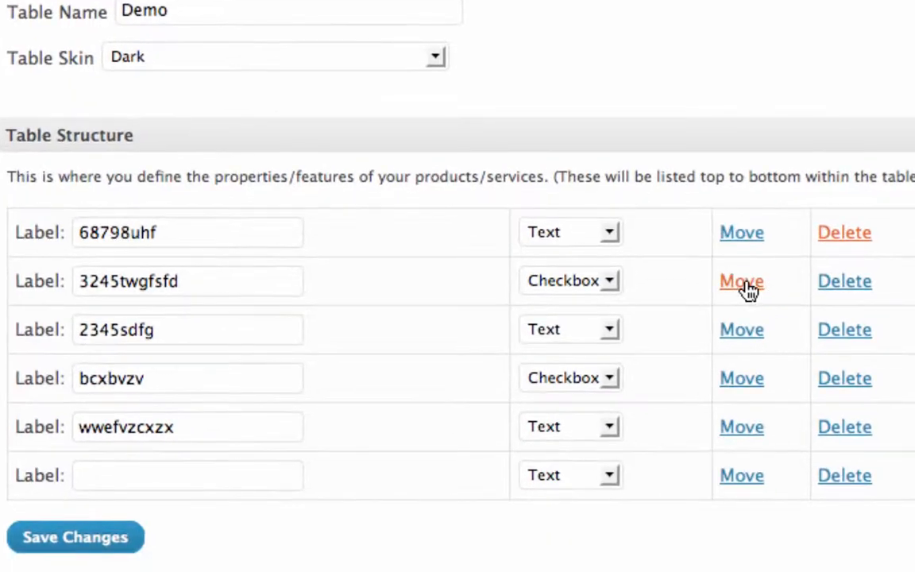
pyautogui.moveTo(702, 464); pyautogui.dragTo(703, 548)
pyautogui.moveTo(749, 389)
pyautogui.mouseDown()
pyautogui.moveTo(752, 323)
pyautogui.moveTo(754, 382)
pyautogui.mouseUp()
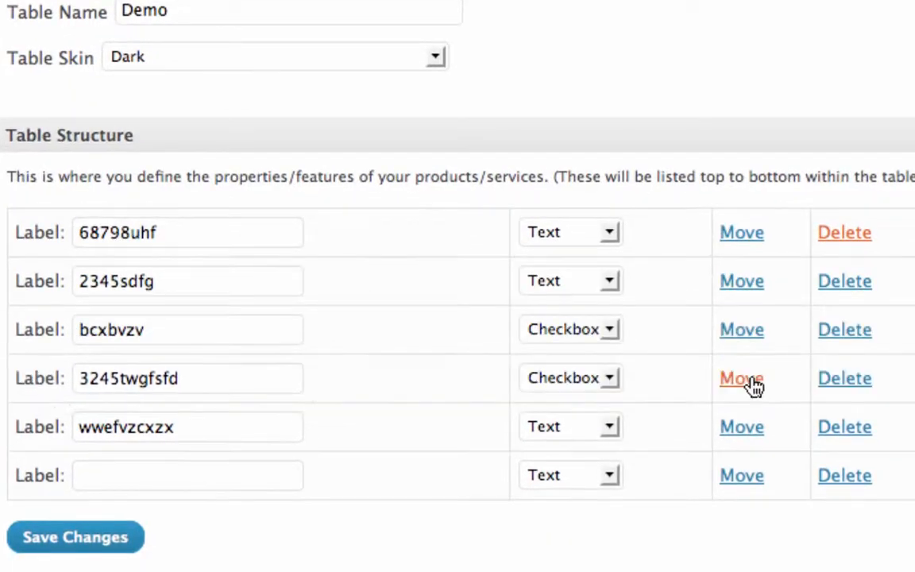
pyautogui.moveTo(740, 427); pyautogui.dragTo(736, 326)
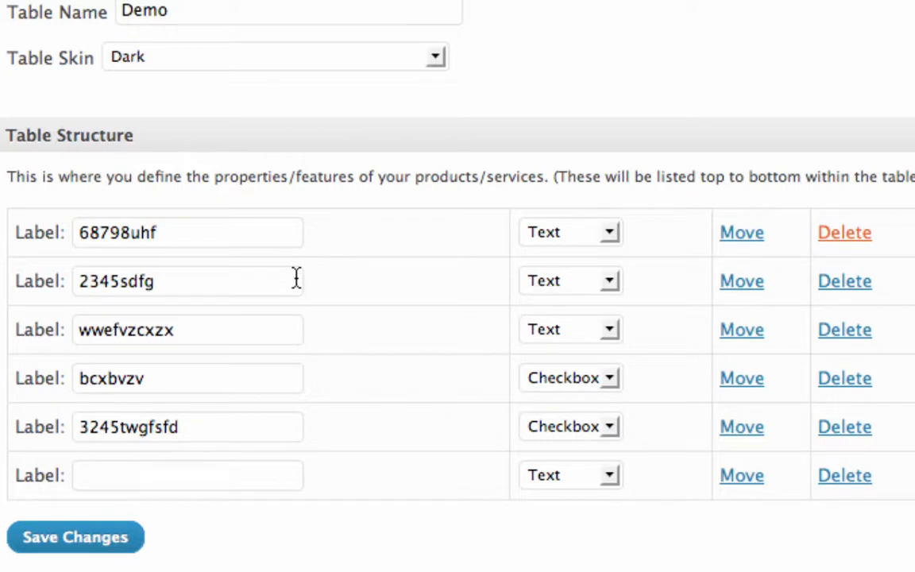
# Save the Demo table's structure and return to the main Pricing Tables list
pyautogui.scroll(-2, 295, 277)
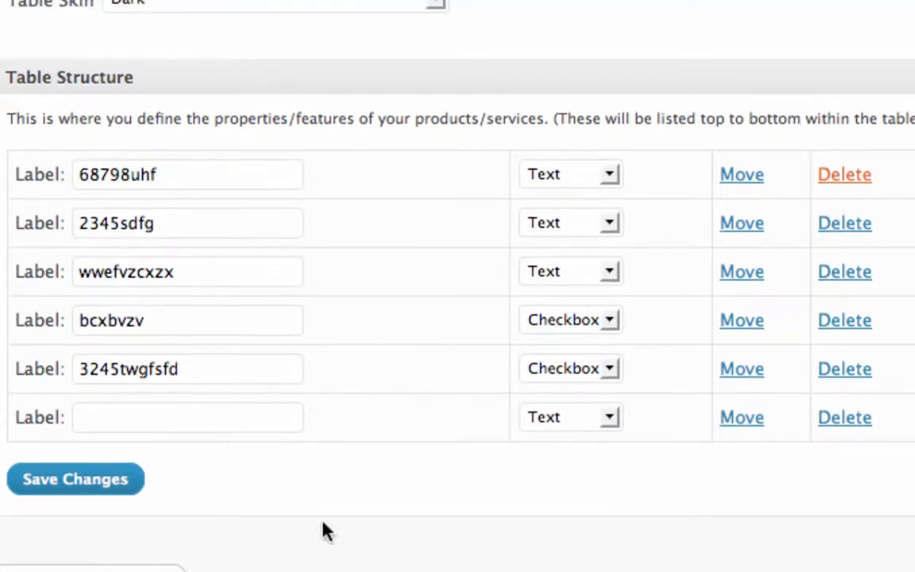
pyautogui.click(61, 478)
pyautogui.scroll(-1, 58, 467)
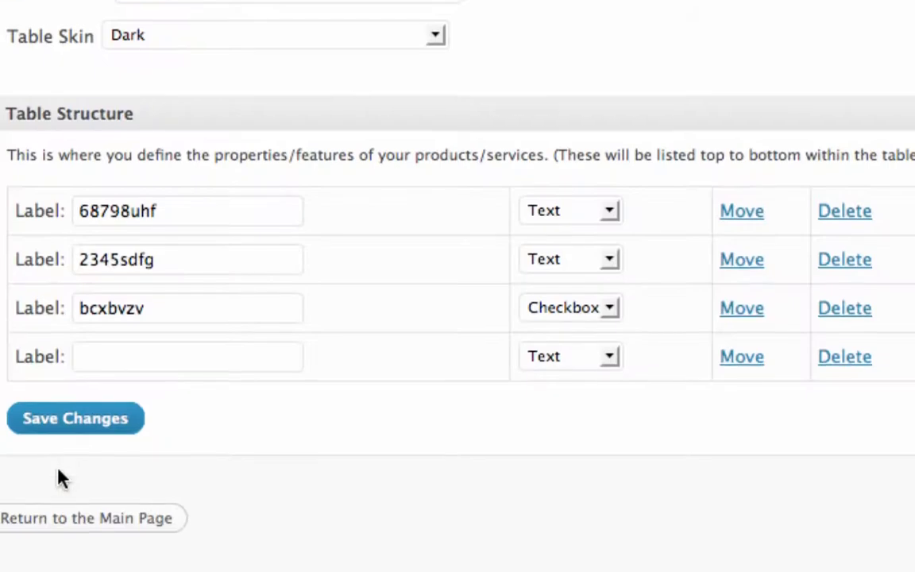
pyautogui.click(81, 517)
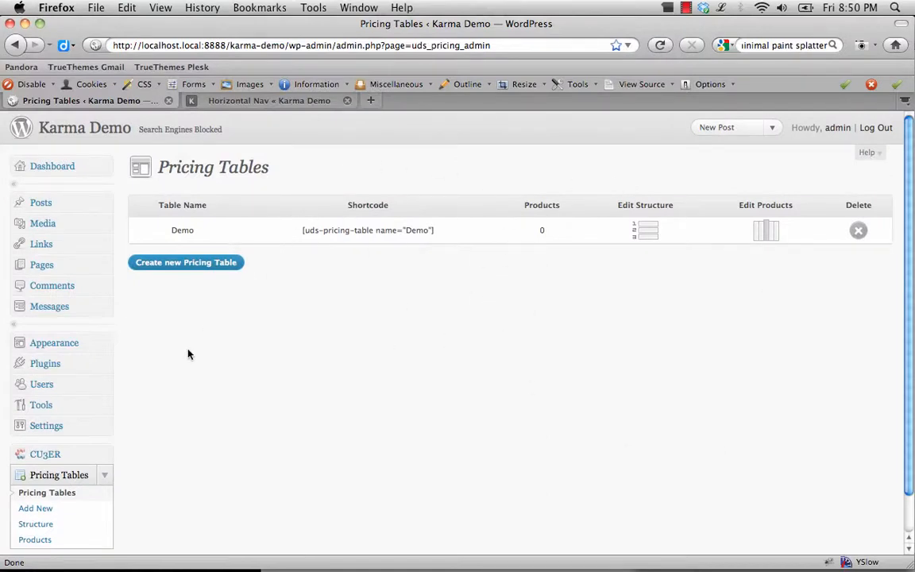
pyautogui.click(58, 482)
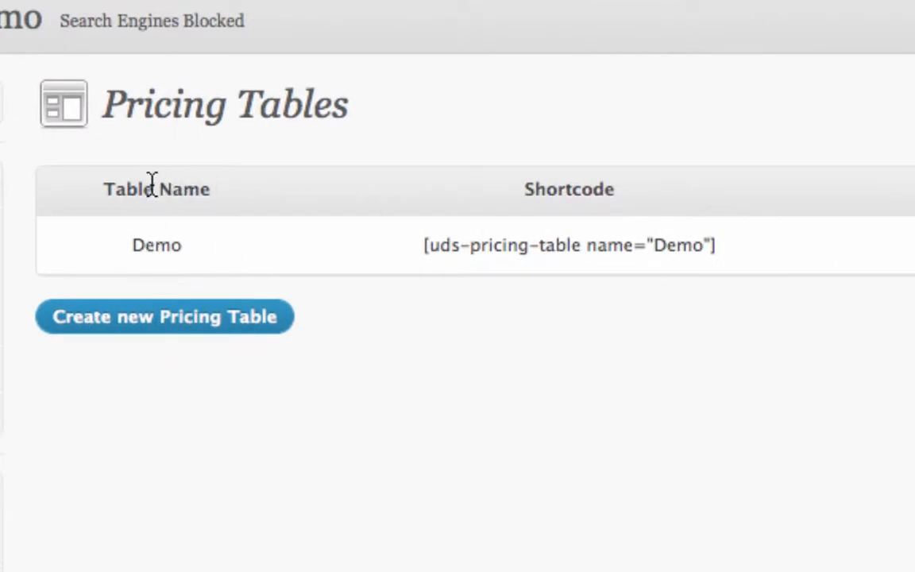
# Review the Demo table's name, shortcode and product columns, look at its structure page, and return to the list
pyautogui.moveTo(119, 190); pyautogui.dragTo(263, 203)
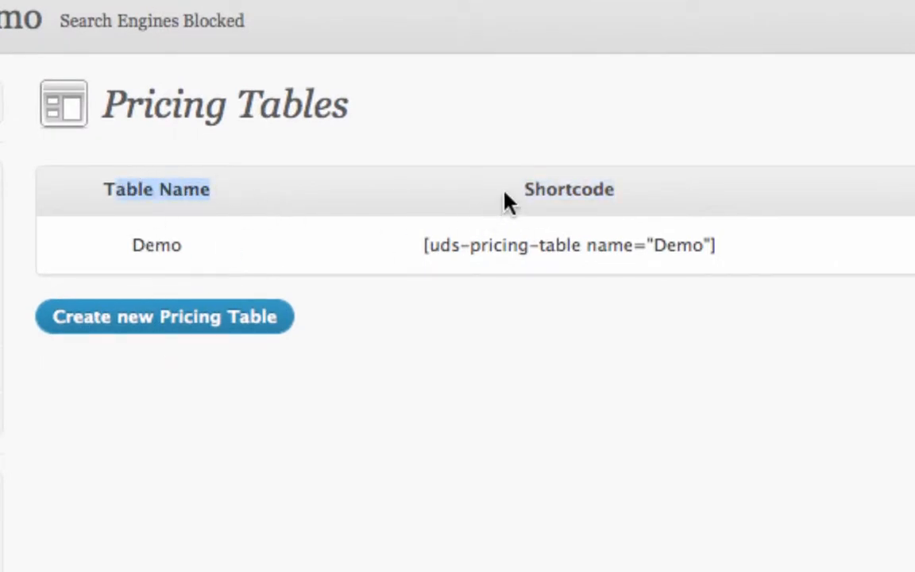
pyautogui.moveTo(509, 202); pyautogui.dragTo(675, 207)
pyautogui.click(607, 193)
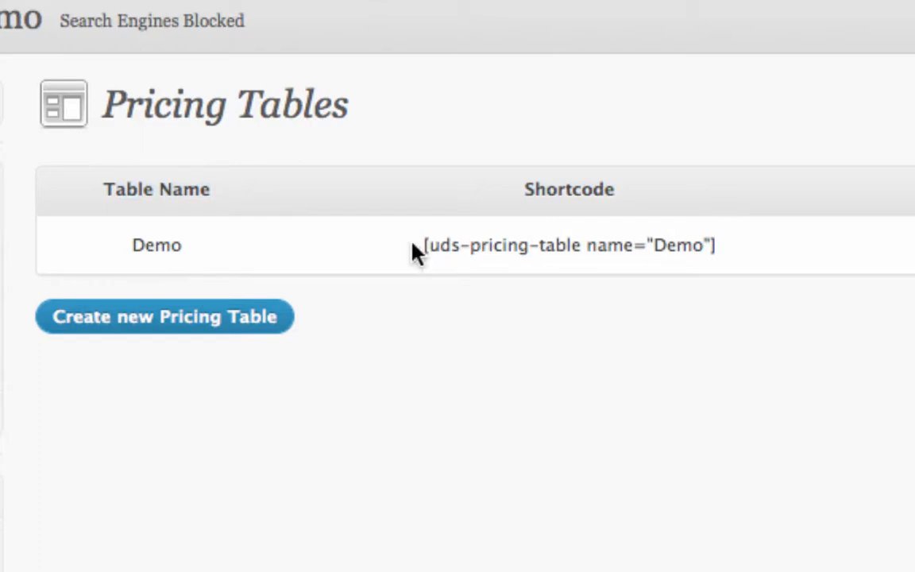
pyautogui.moveTo(419, 248); pyautogui.dragTo(730, 259)
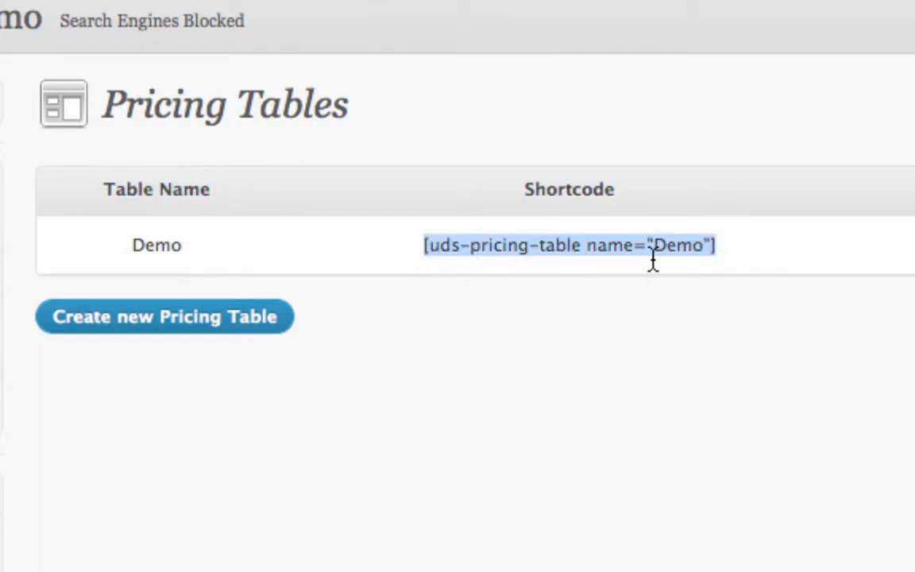
pyautogui.rightClick(653, 251)
pyautogui.click(719, 268)
pyautogui.moveTo(382, 191); pyautogui.dragTo(475, 190)
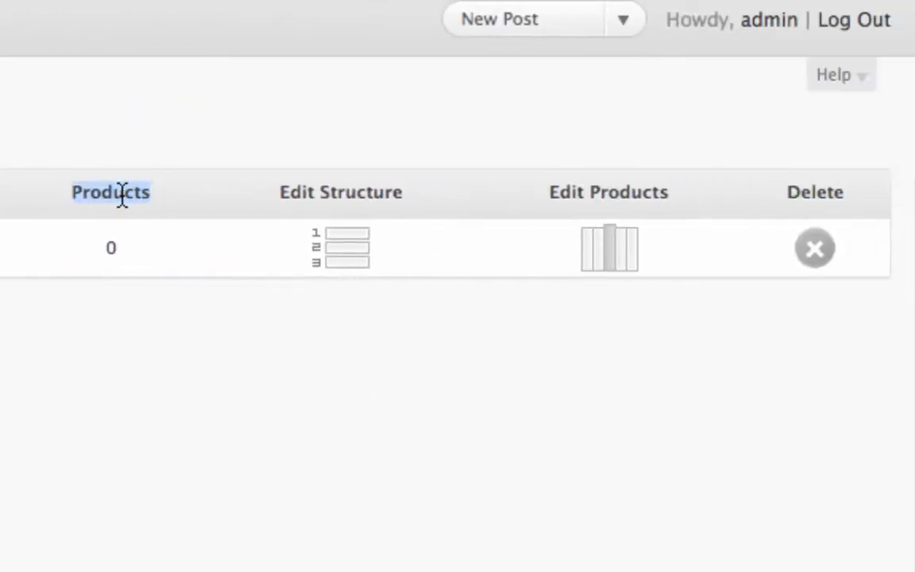
pyautogui.click(439, 195)
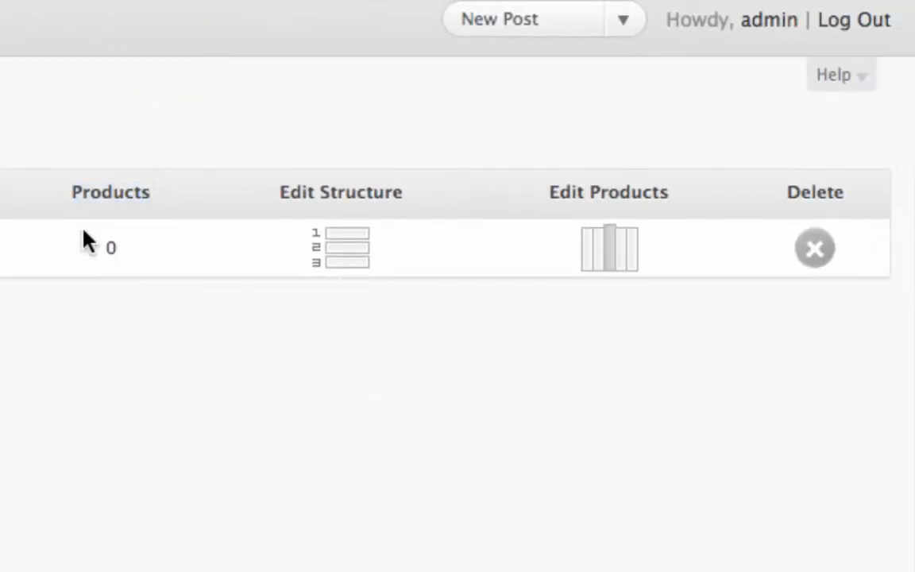
pyautogui.click(337, 262)
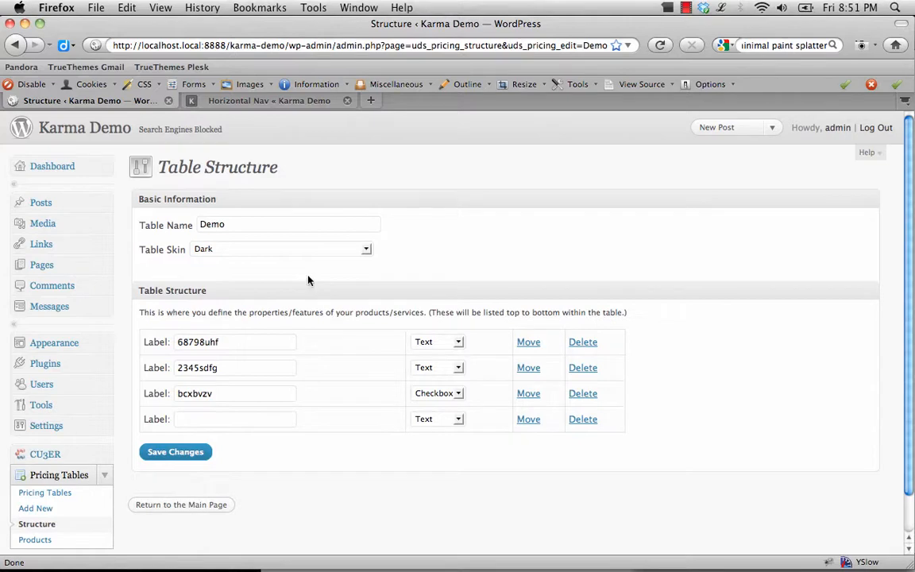
pyautogui.click(211, 503)
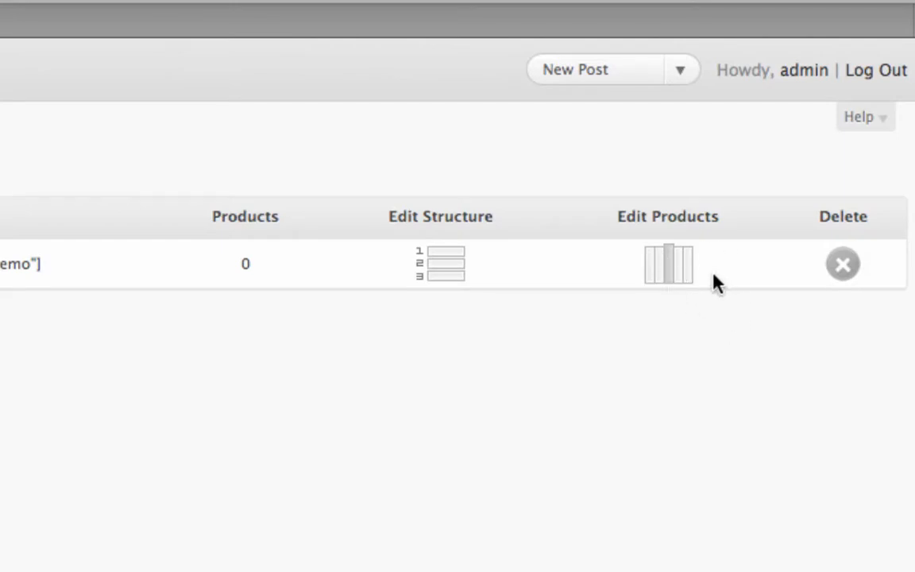
# Call off deleting the Demo table and open its products for editing
pyautogui.click(842, 266)
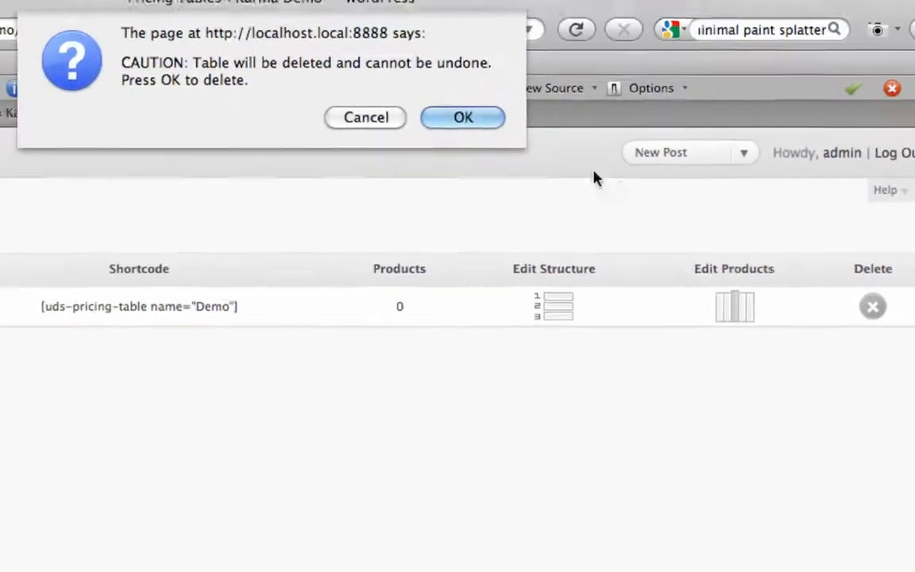
pyautogui.click(390, 119)
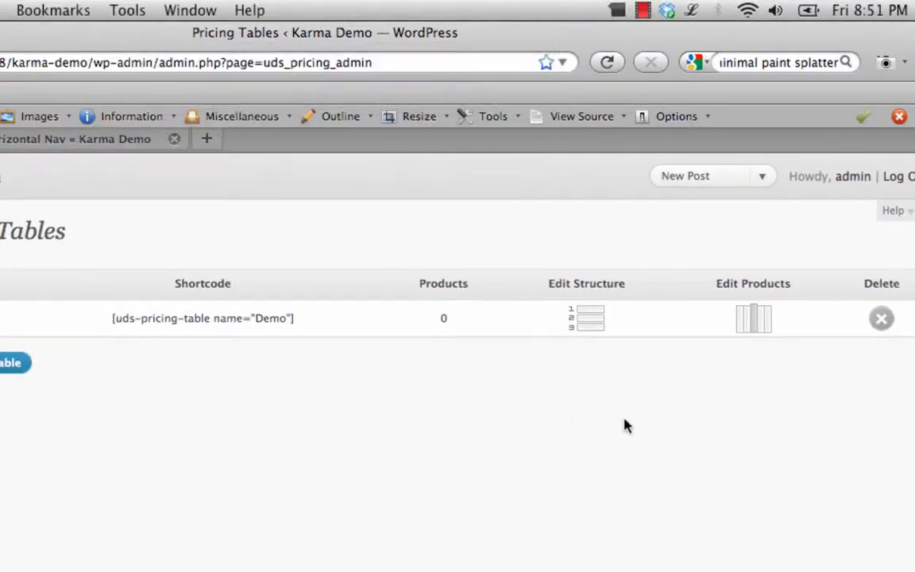
pyautogui.click(757, 325)
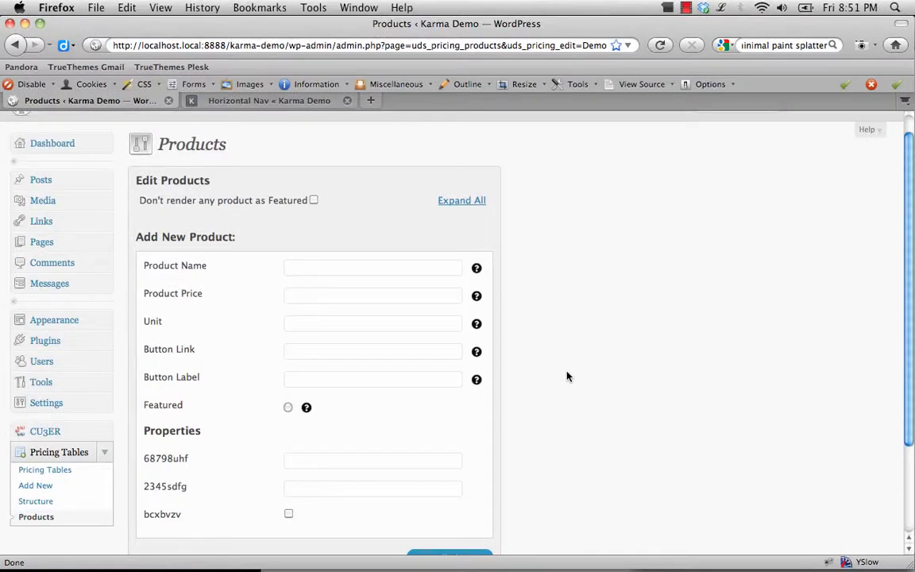
pyautogui.scroll(-1, 477, 318)
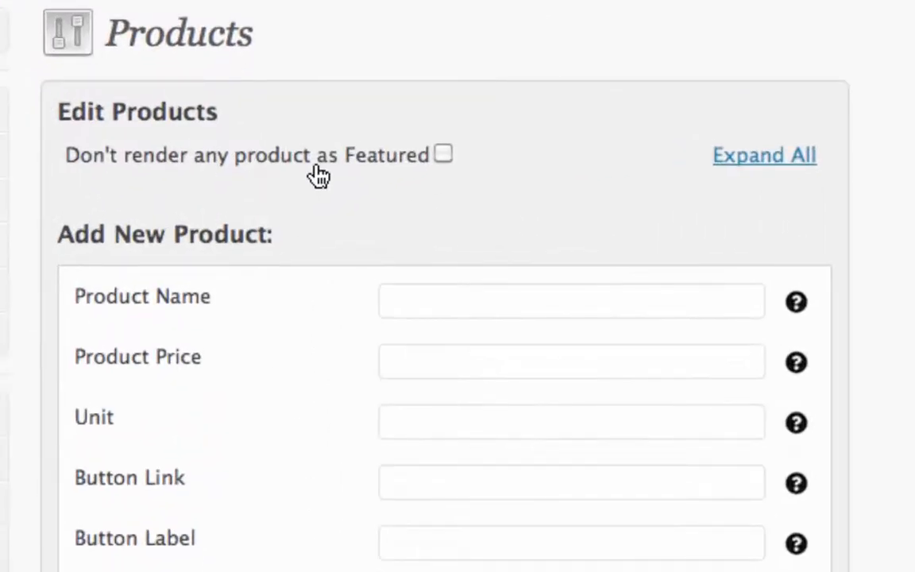
# Try the option that renders no product as Featured, checking the highlighted column in the Horizontal Nav sample table
pyautogui.click(443, 157)
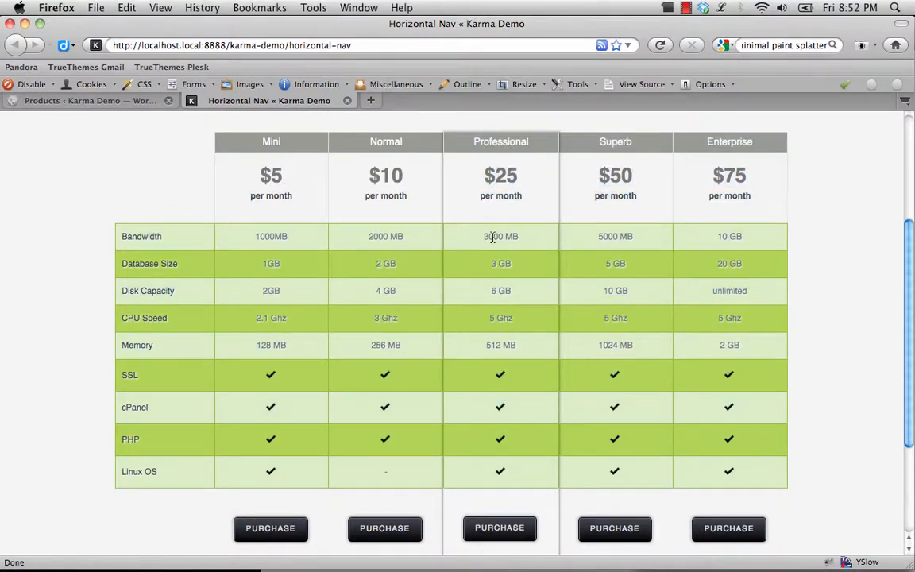
pyautogui.scroll(-3, 492, 237)
pyautogui.scroll(3, 477, 242)
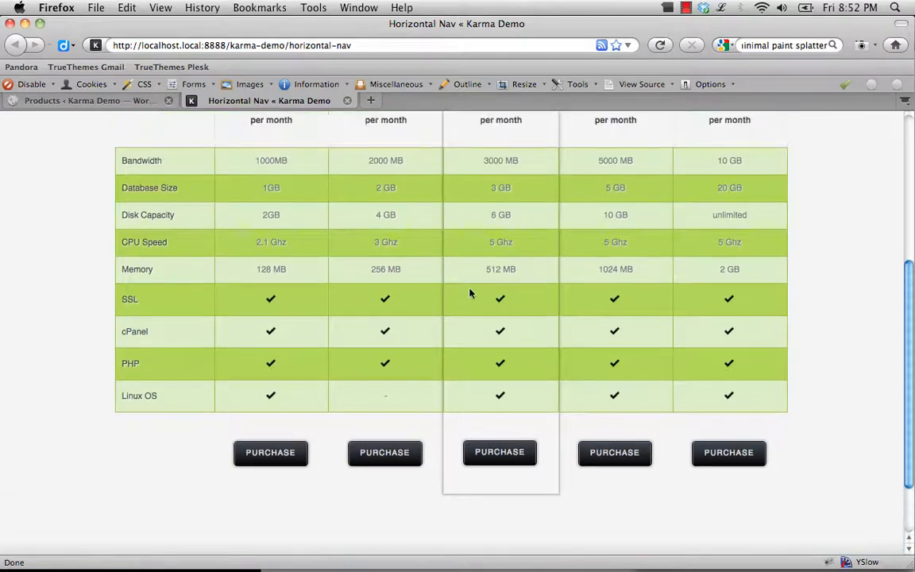
pyautogui.scroll(1, 475, 246)
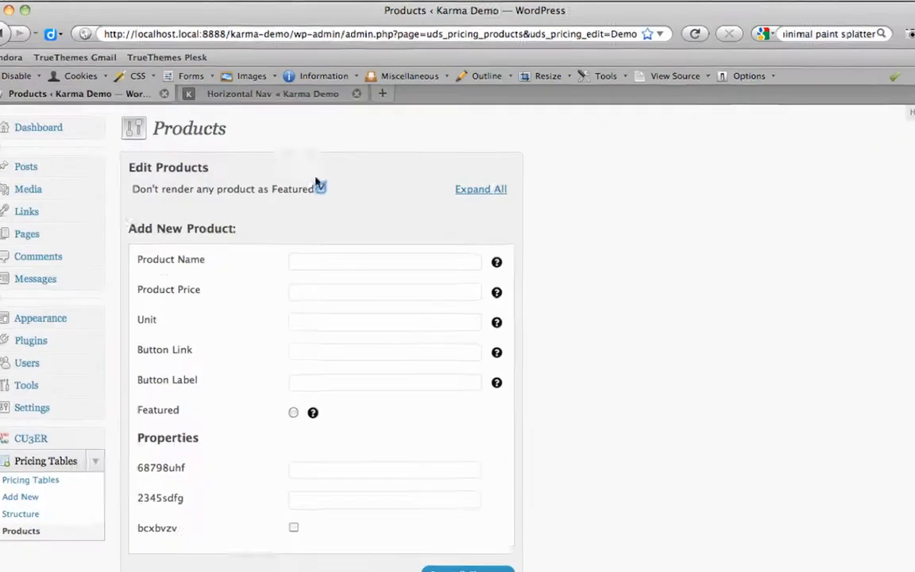
pyautogui.click(391, 192)
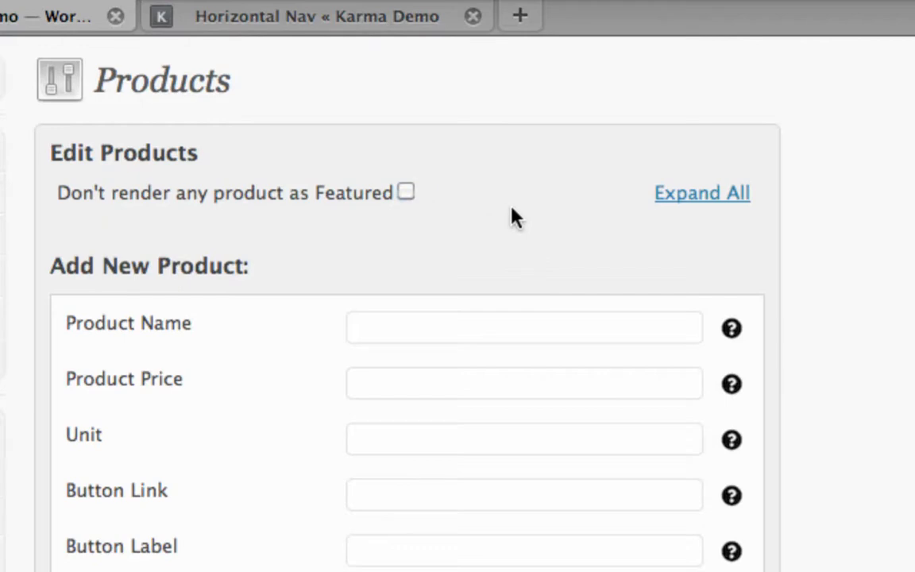
# Enter a new product named Mini with a price of $15 and the unit per month
pyautogui.scroll(-1, 505, 238)
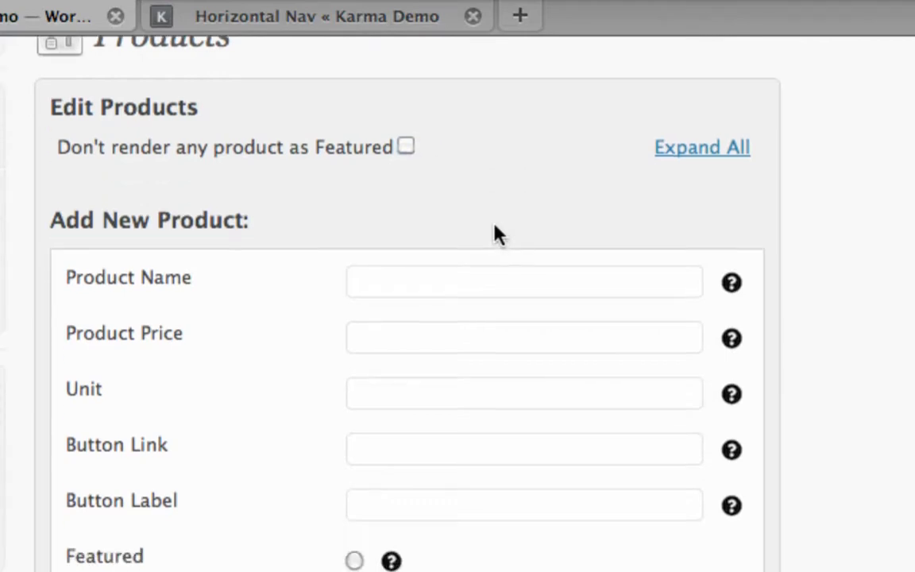
pyautogui.click(439, 333)
pyautogui.click(432, 389)
pyautogui.click(429, 452)
pyautogui.click(427, 495)
pyautogui.click(470, 281)
pyautogui.click(471, 281)
pyautogui.click(389, 338)
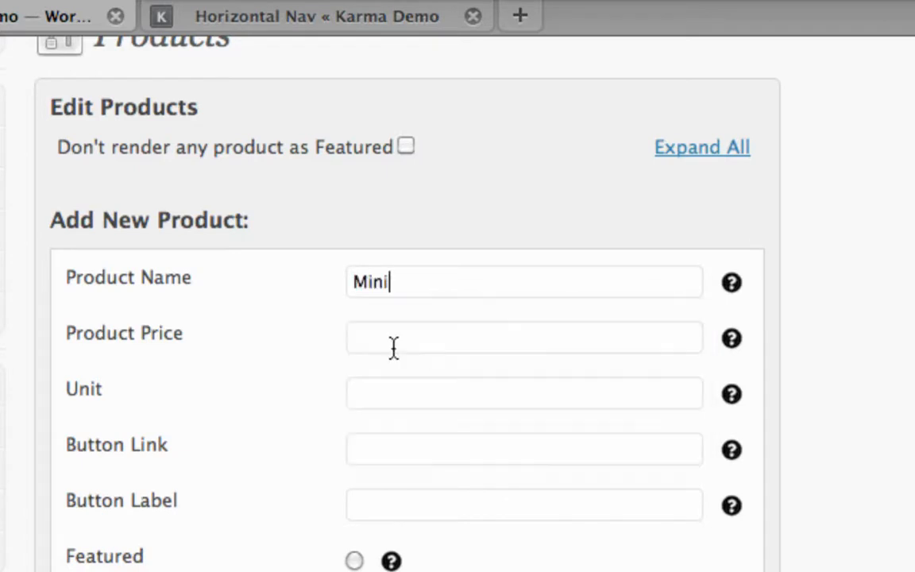
pyautogui.click(378, 332)
pyautogui.click(389, 369)
pyautogui.click(409, 393)
pyautogui.click(405, 427)
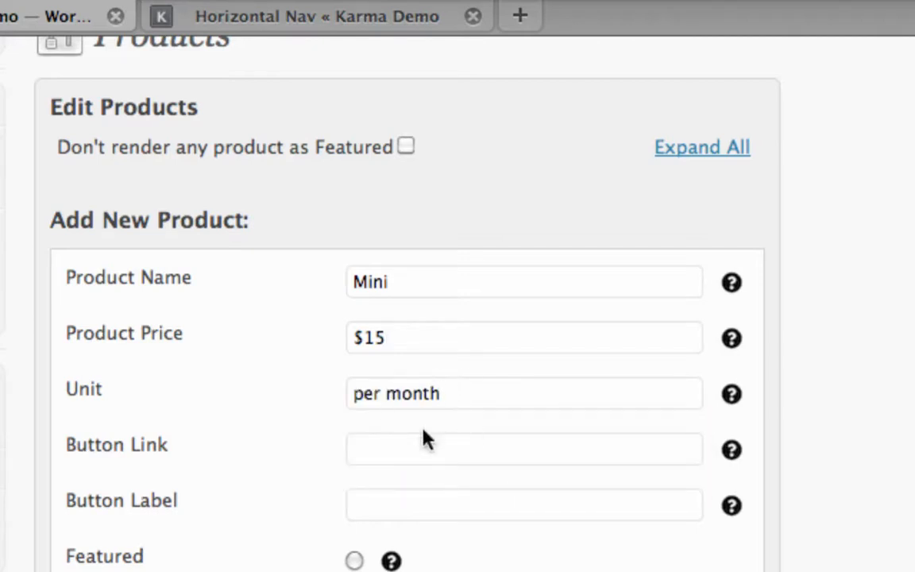
# Set the Mini product's button link to # and its button label to Purchase, and mark it as Featured
pyautogui.click(405, 453)
pyautogui.click(405, 453)
pyautogui.click(374, 16)
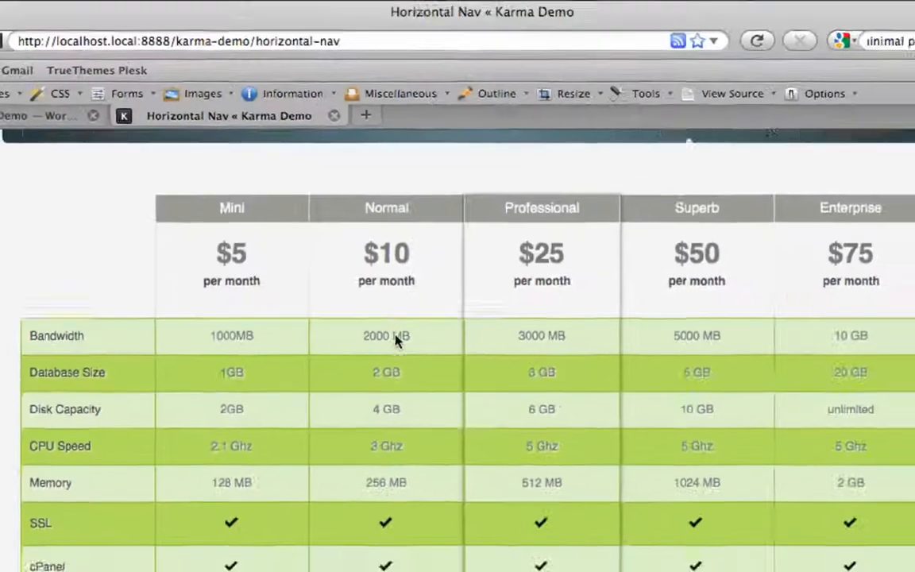
pyautogui.scroll(-5, 398, 341)
pyautogui.click(48, 128)
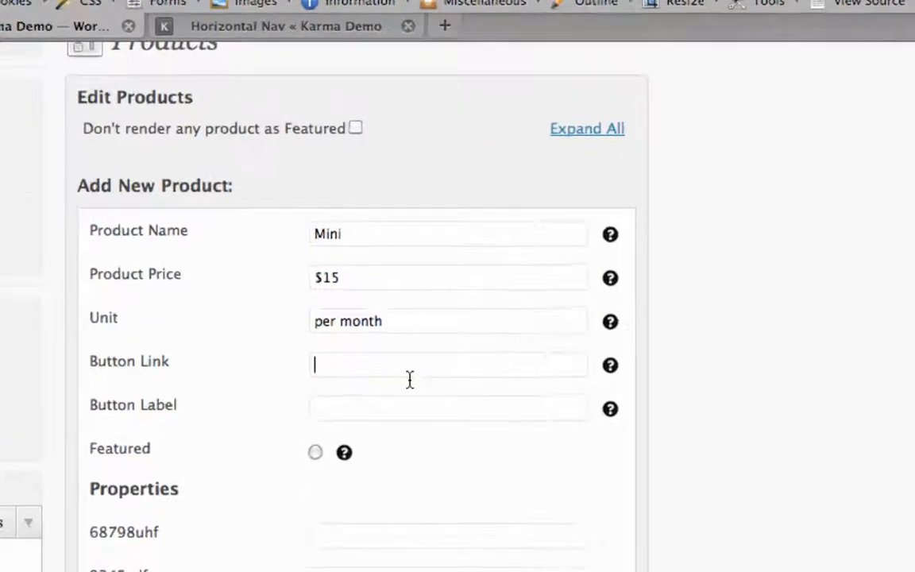
pyautogui.click(410, 379)
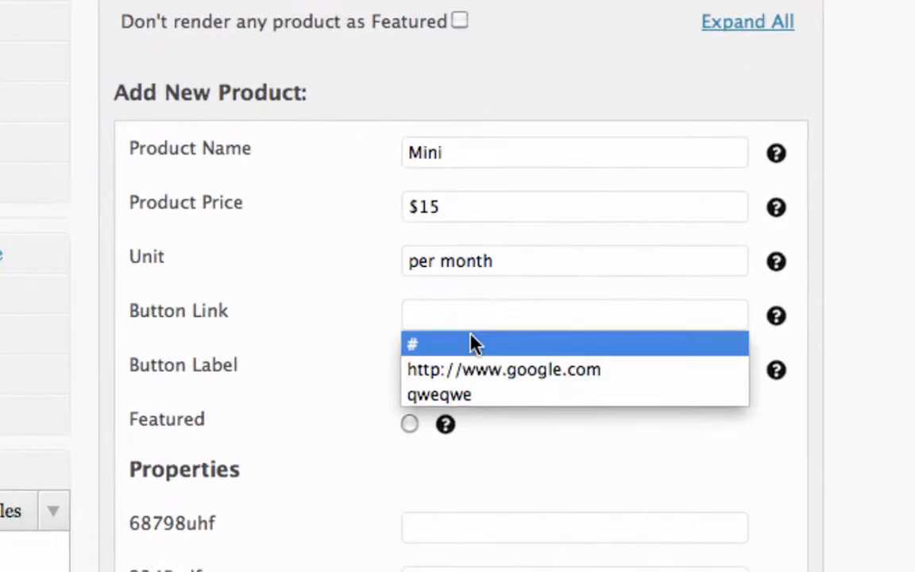
pyautogui.click(364, 388)
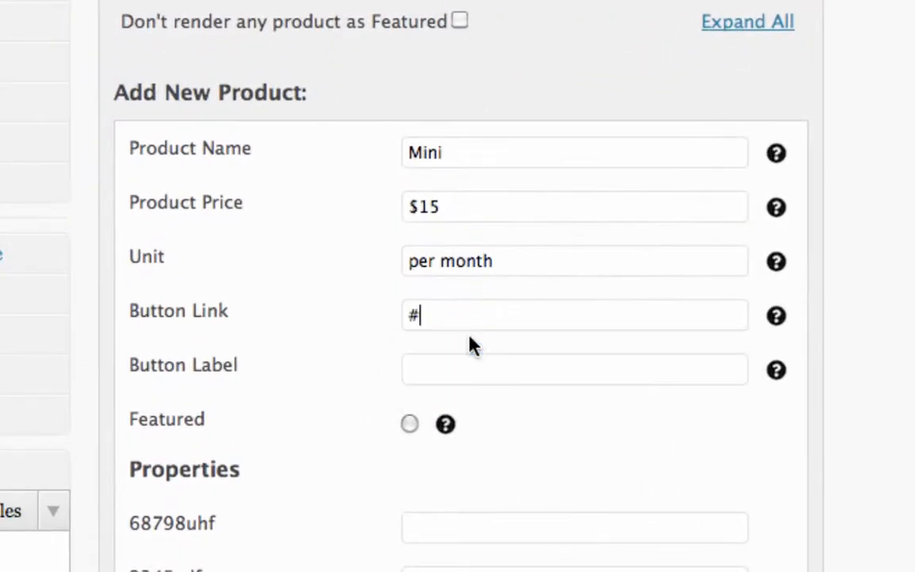
pyautogui.click(485, 380)
pyautogui.click(475, 405)
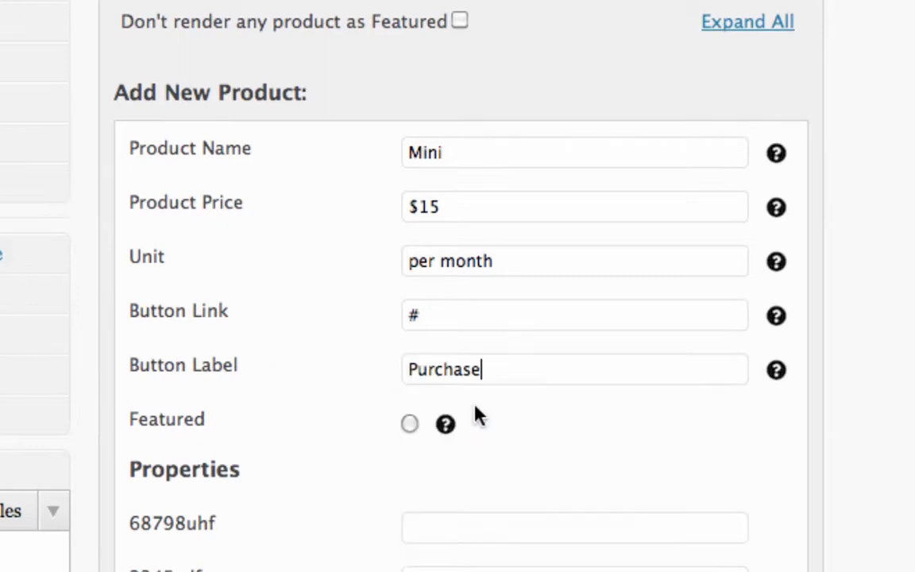
pyautogui.click(409, 425)
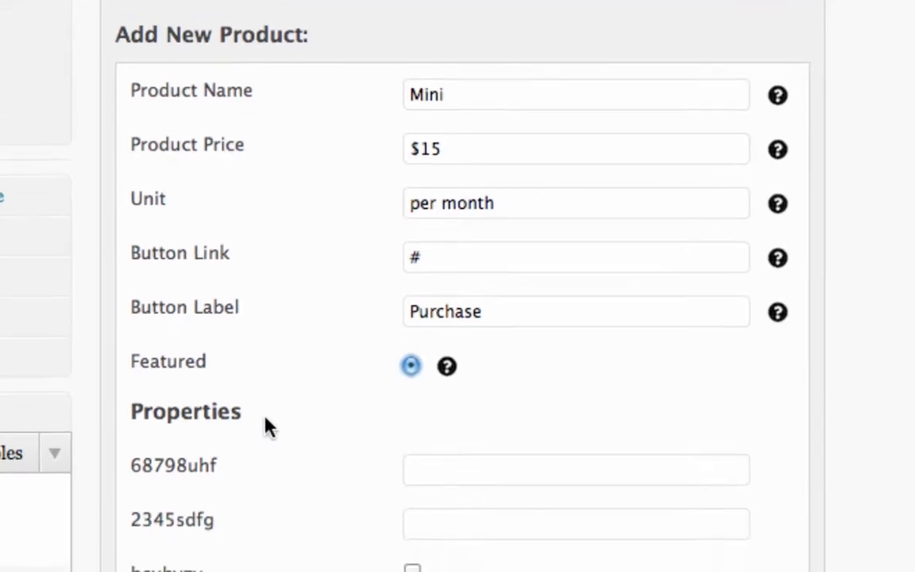
# Fill Mini's 68798uhf and 2345sdfg properties with dfgdfg, tick bcxbvzv, and save the product
pyautogui.moveTo(132, 411); pyautogui.dragTo(233, 419)
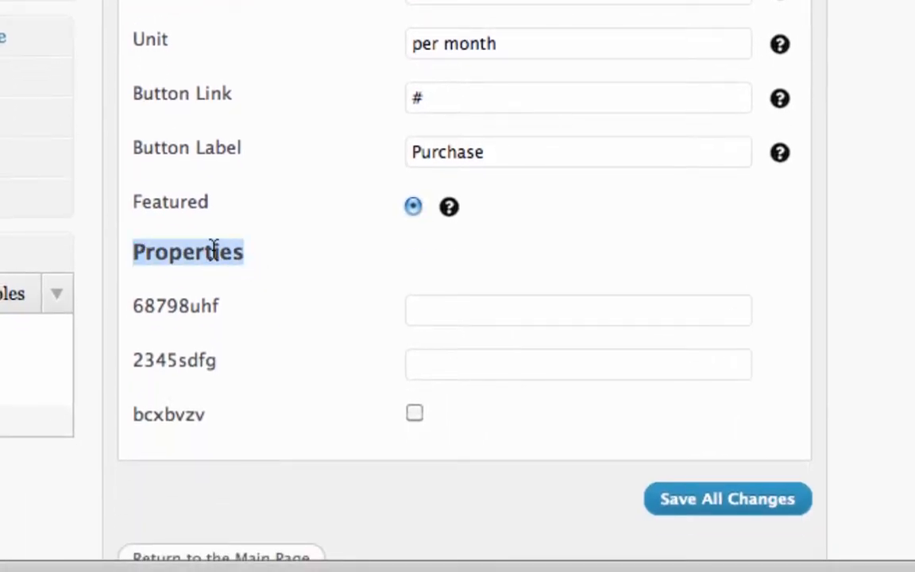
pyautogui.click(214, 249)
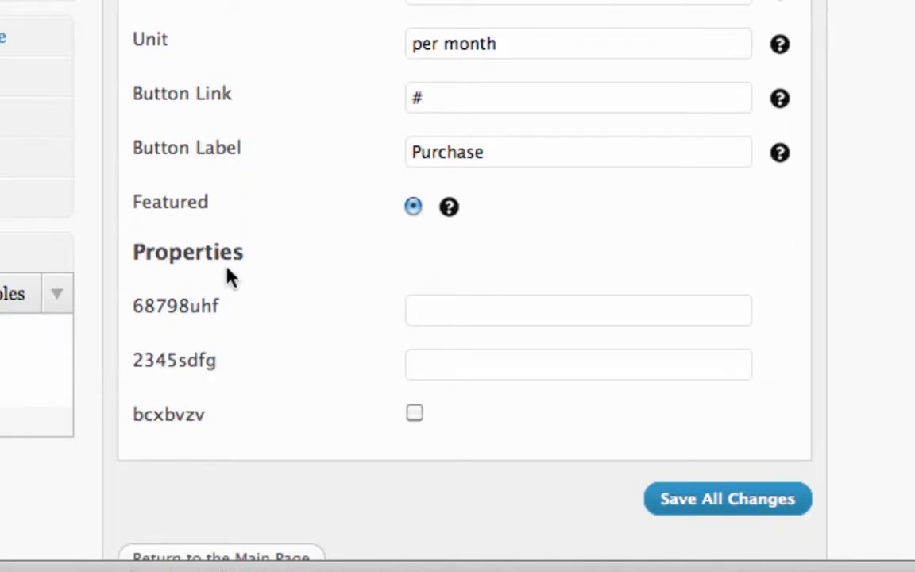
pyautogui.click(481, 306)
pyautogui.write('dfgdfgdfg')
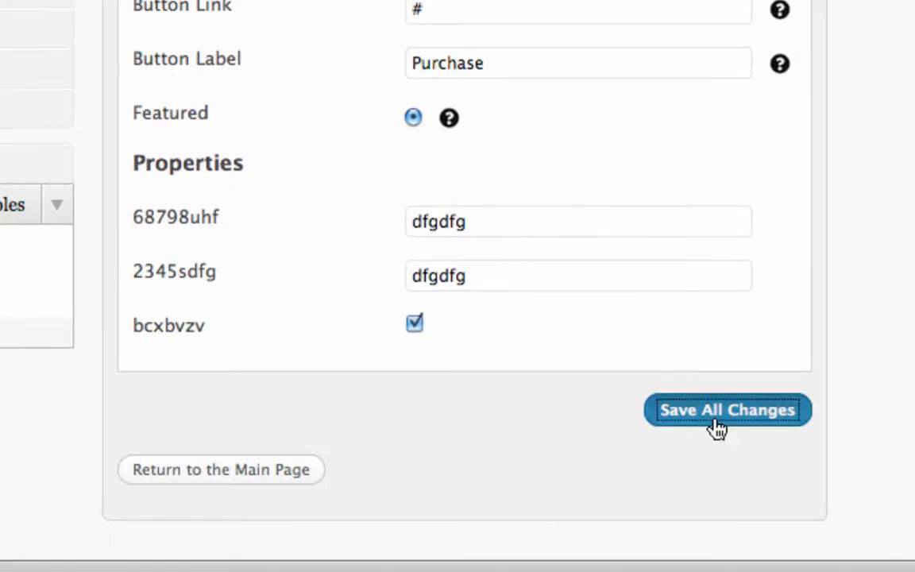
pyautogui.click(720, 504)
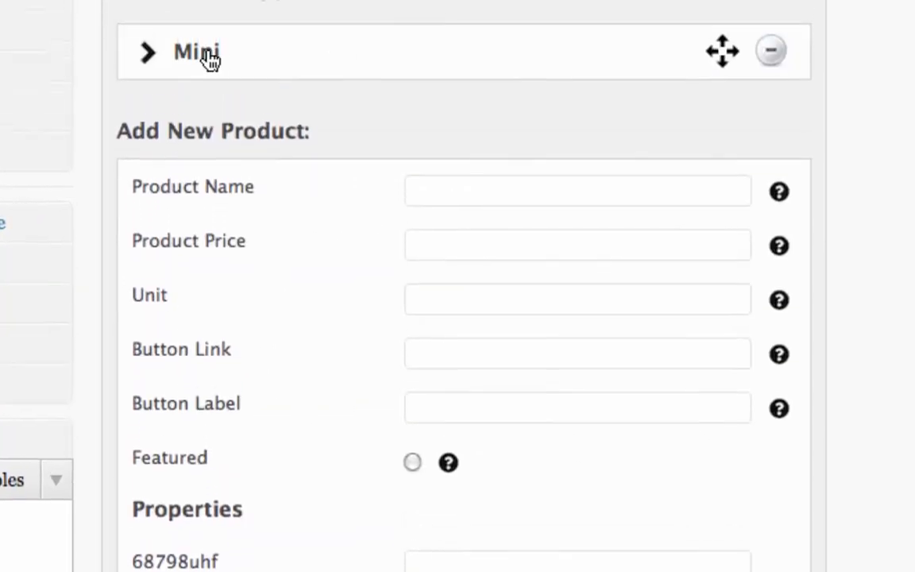
# Examine how the saved Mini product expands and collapses, individually and with all products, and its move handle
pyautogui.click(145, 124)
pyautogui.click(145, 124)
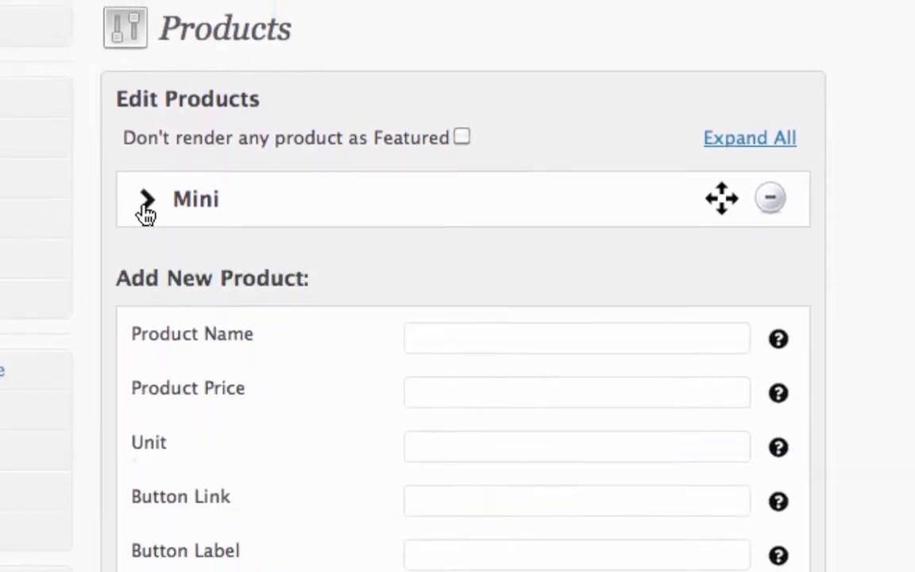
pyautogui.click(145, 123)
pyautogui.click(146, 212)
pyautogui.click(755, 146)
pyautogui.click(755, 146)
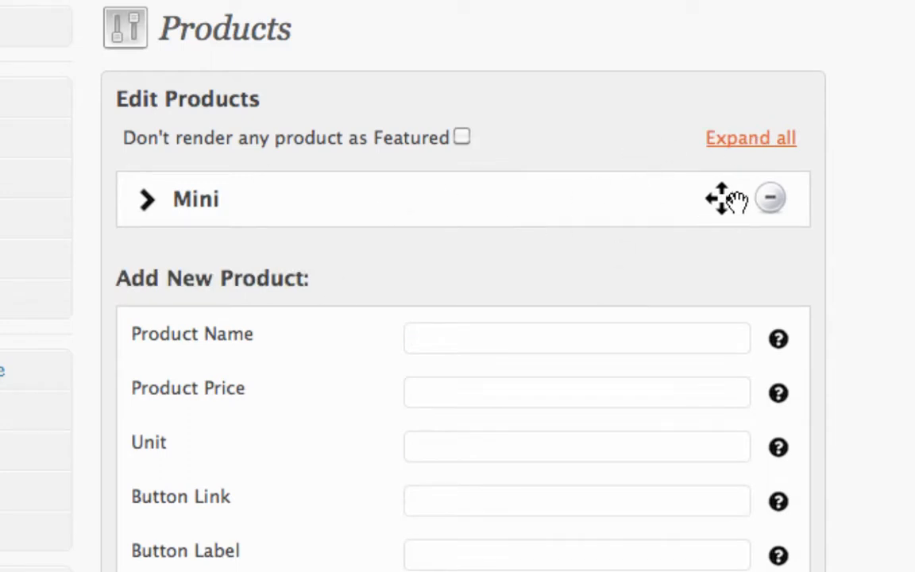
pyautogui.moveTo(722, 199)
pyautogui.mouseDown()
pyautogui.moveTo(721, 247)
pyautogui.moveTo(721, 185)
pyautogui.moveTo(721, 198)
pyautogui.mouseUp()
pyautogui.scroll(-1, 593, 439)
pyautogui.scroll(1, 593, 438)
# Enter a second product named Enterprise at $150 per month, with button link # and button label Purchase
pyautogui.click(495, 337)
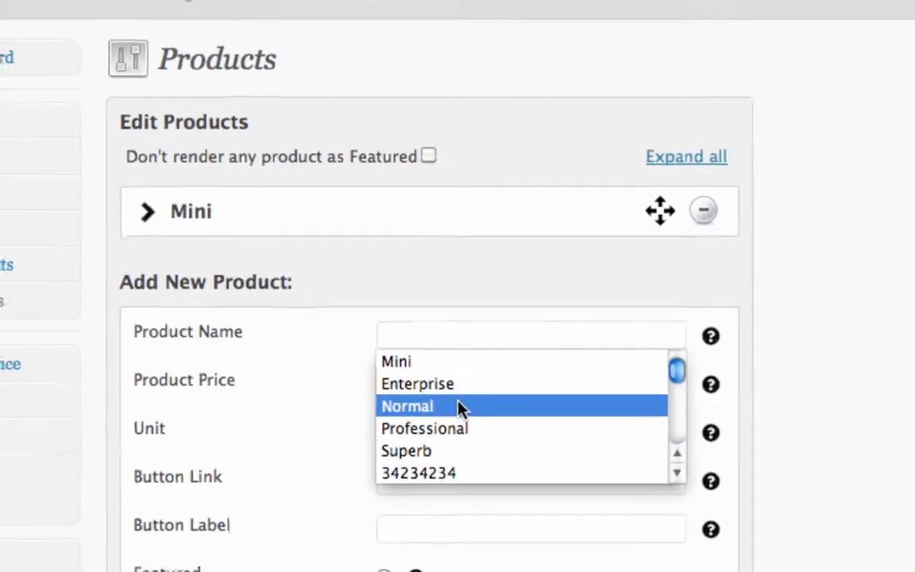
pyautogui.click(486, 395)
pyautogui.click(339, 363)
pyautogui.click(306, 386)
pyautogui.click(322, 387)
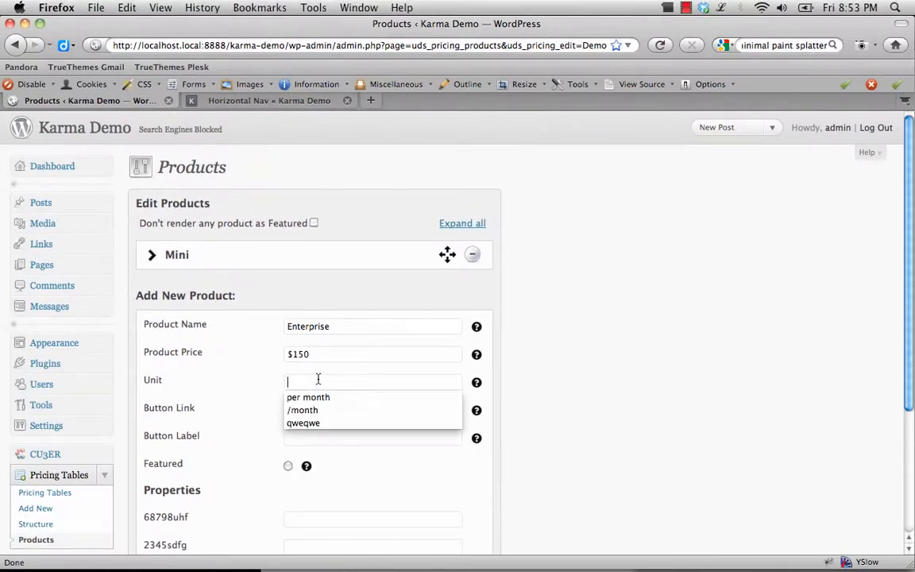
pyautogui.click(321, 406)
pyautogui.click(318, 410)
pyautogui.click(318, 423)
pyautogui.click(325, 438)
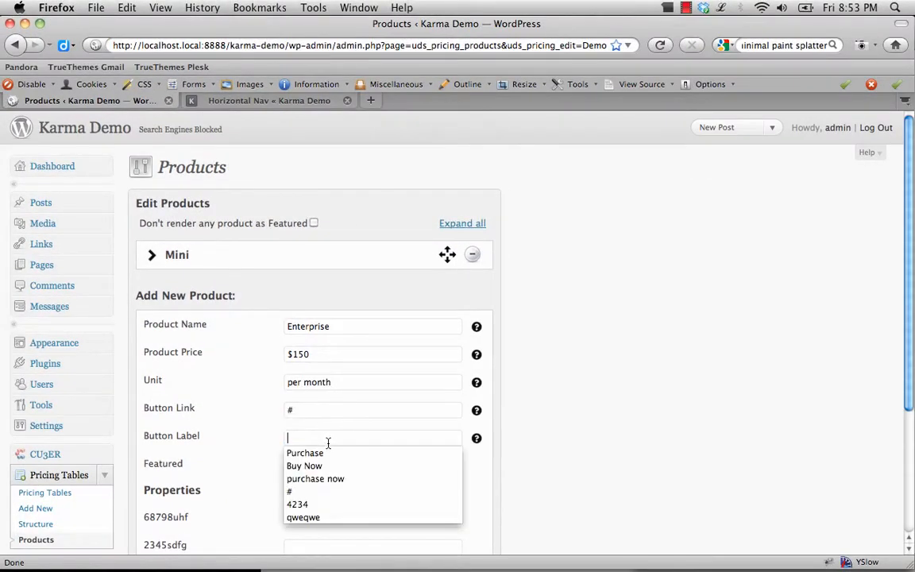
pyautogui.click(321, 452)
# Fill Enterprise's 68798uhf property with ewrfCVzxvc and 2345sdfg with zxcvzxcv, tick bcxbvzv, and save the product
pyautogui.scroll(-5, 306, 461)
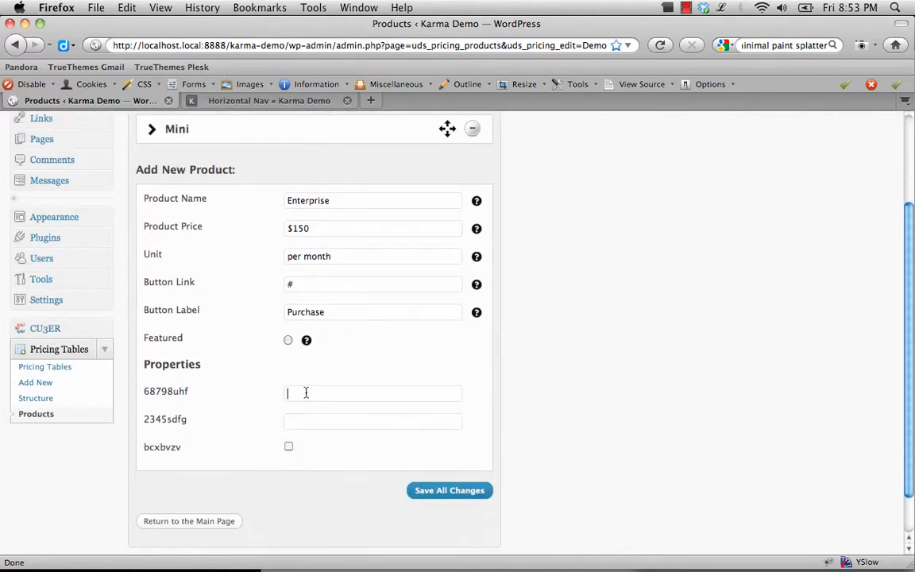
pyautogui.write('ewrfCVzxvc')
pyautogui.click(309, 423)
pyautogui.write('zxcvzxcv')
pyautogui.click(288, 448)
pyautogui.click(457, 491)
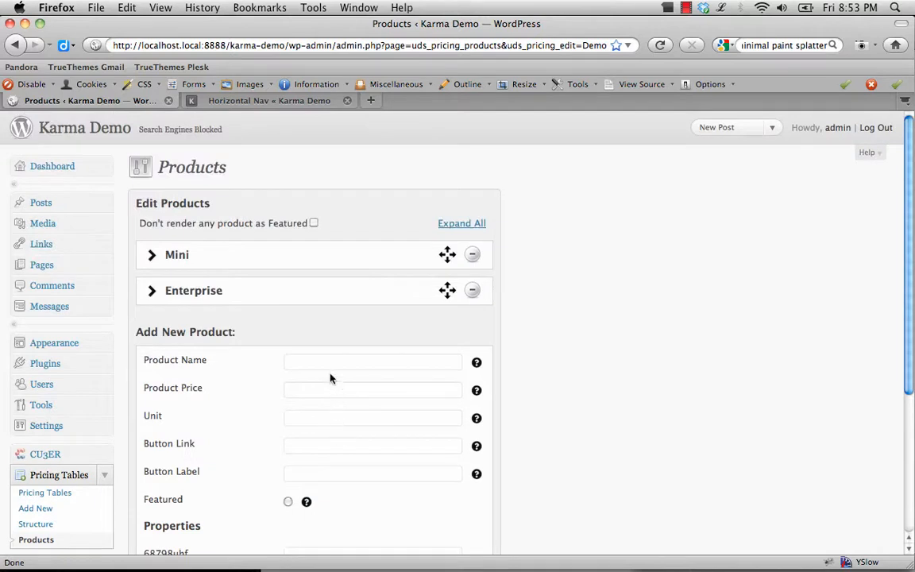
# Enter a third product named Normal at $15 per month, with button link # and button label Purchase
pyautogui.click(333, 365)
pyautogui.click(337, 402)
pyautogui.click(311, 395)
pyautogui.click(308, 406)
pyautogui.click(313, 425)
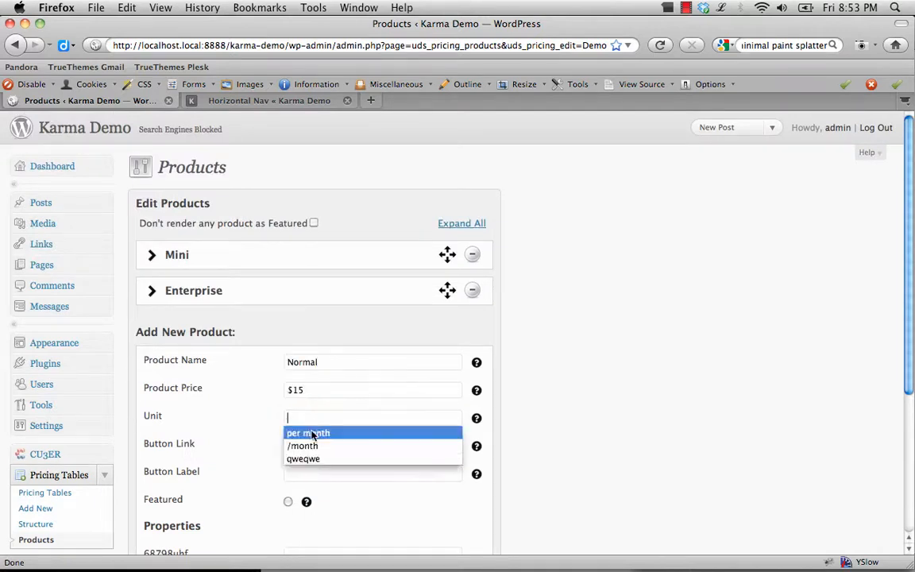
pyautogui.click(316, 433)
pyautogui.click(321, 445)
pyautogui.click(321, 464)
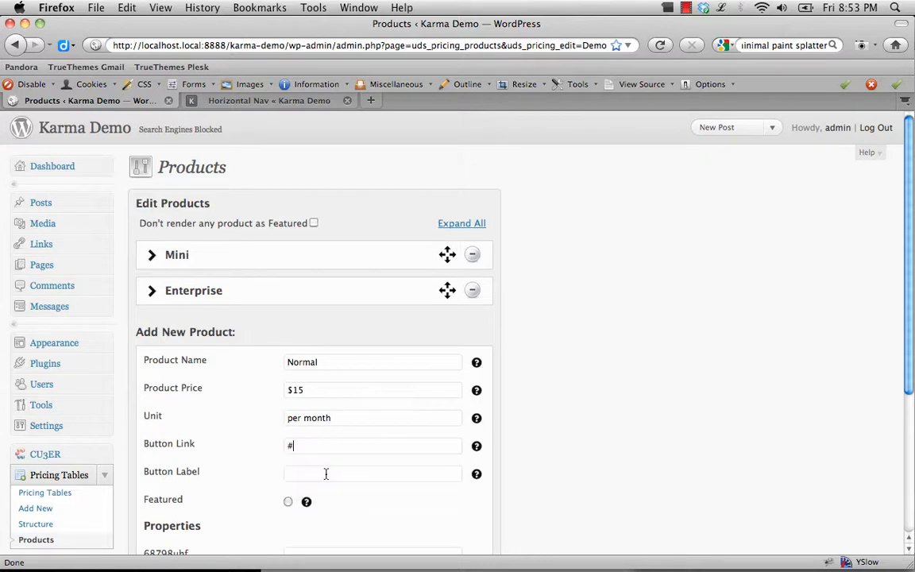
pyautogui.click(327, 474)
pyautogui.click(315, 489)
# Fill Normal's 68798uhf property with ZXcXc and 2345sdfg with ZXcZXC, tick bcxbvzv, and save the product
pyautogui.scroll(-1, 305, 510)
pyautogui.scroll(-3, 305, 508)
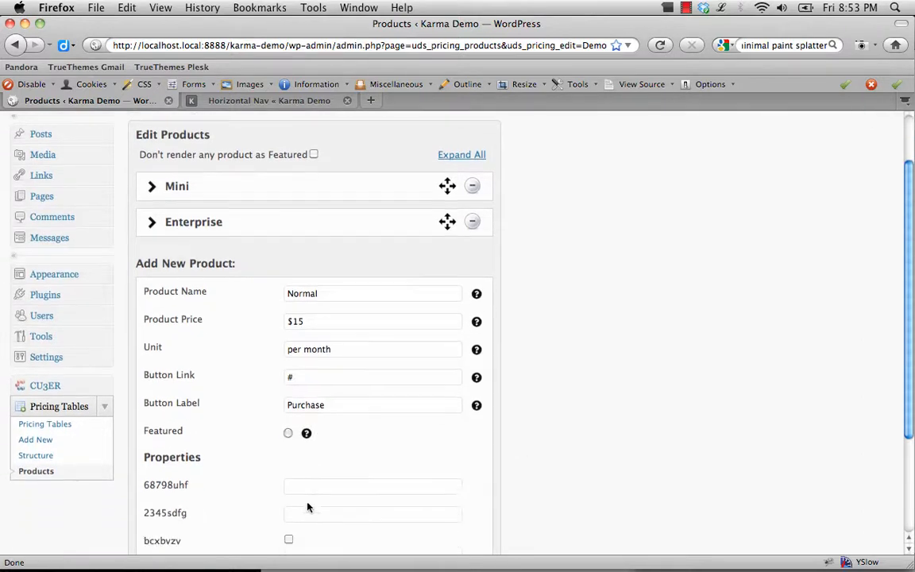
pyautogui.click(304, 423)
pyautogui.write('ZXcXc')
pyautogui.click(308, 448)
pyautogui.write('ZXcZXC')
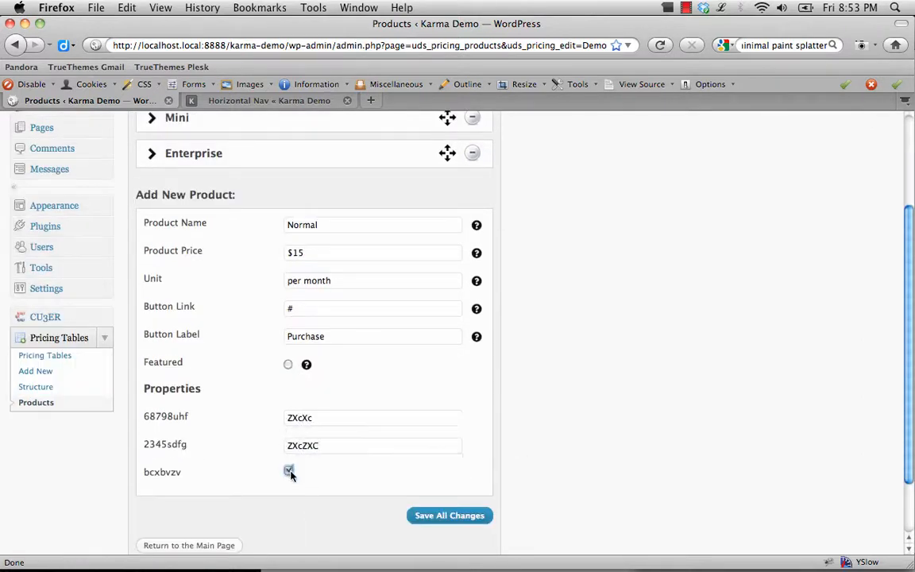
pyautogui.click(288, 471)
pyautogui.click(437, 516)
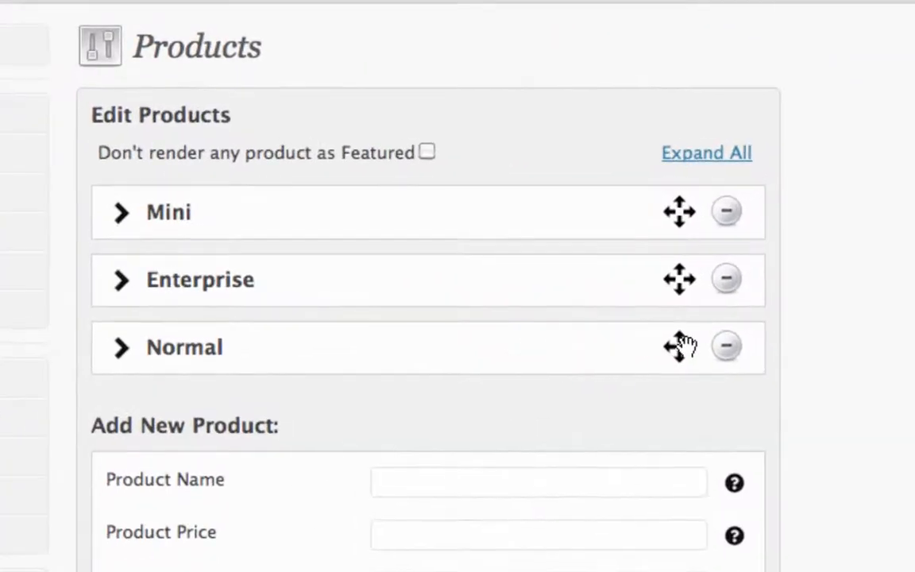
# Reorder the products as Normal, Enterprise, Mini, and review their details by expanding and collapsing all of them
pyautogui.moveTo(683, 346); pyautogui.dragTo(679, 278)
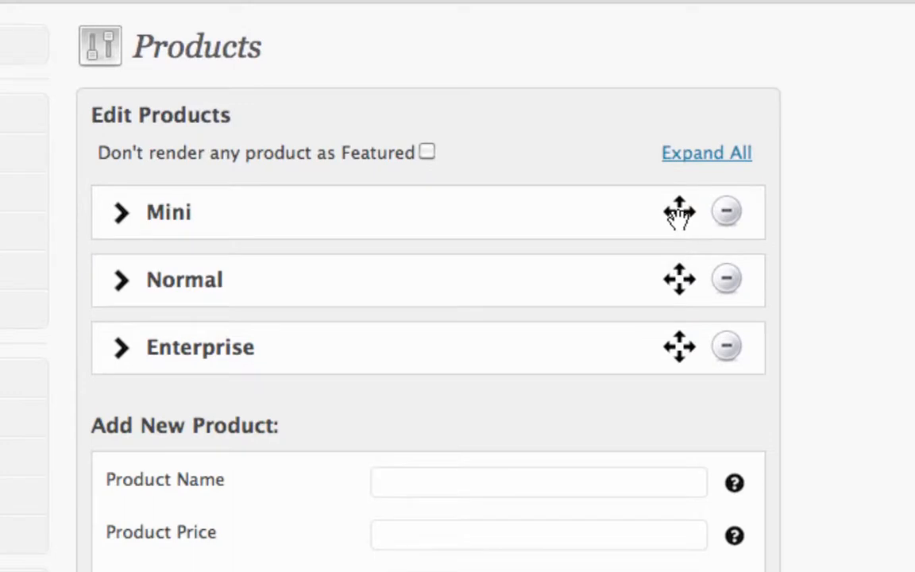
pyautogui.moveTo(679, 213); pyautogui.dragTo(679, 278)
pyautogui.moveTo(679, 347); pyautogui.dragTo(674, 265)
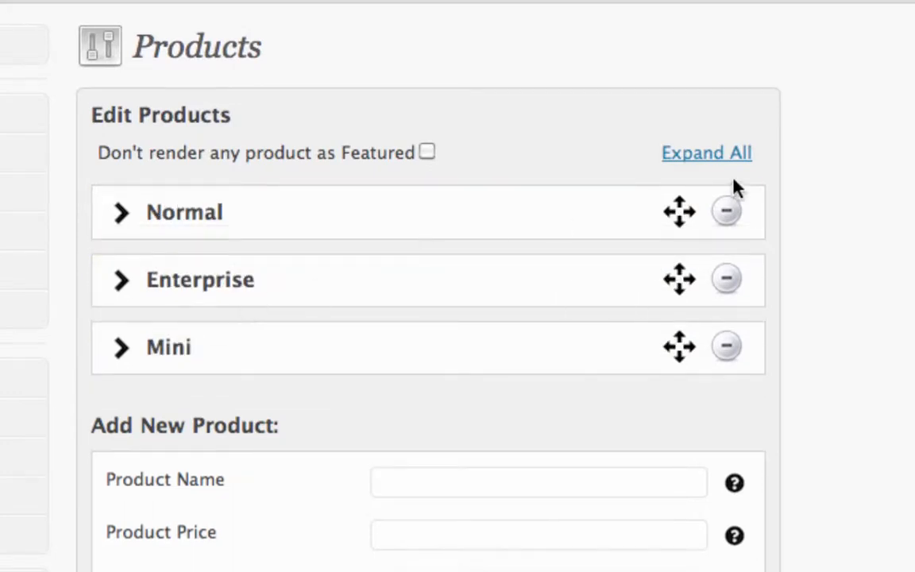
pyautogui.click(719, 157)
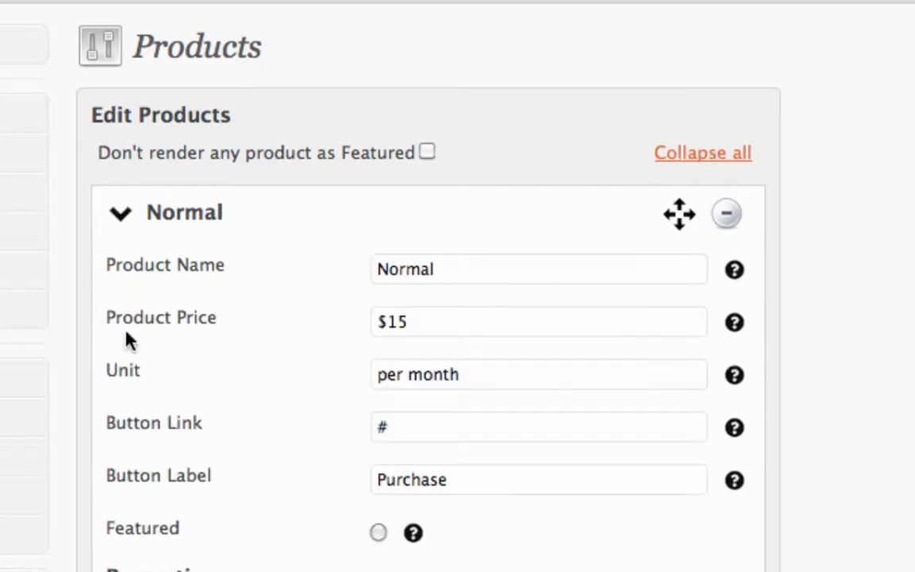
pyautogui.scroll(-10, 215, 357)
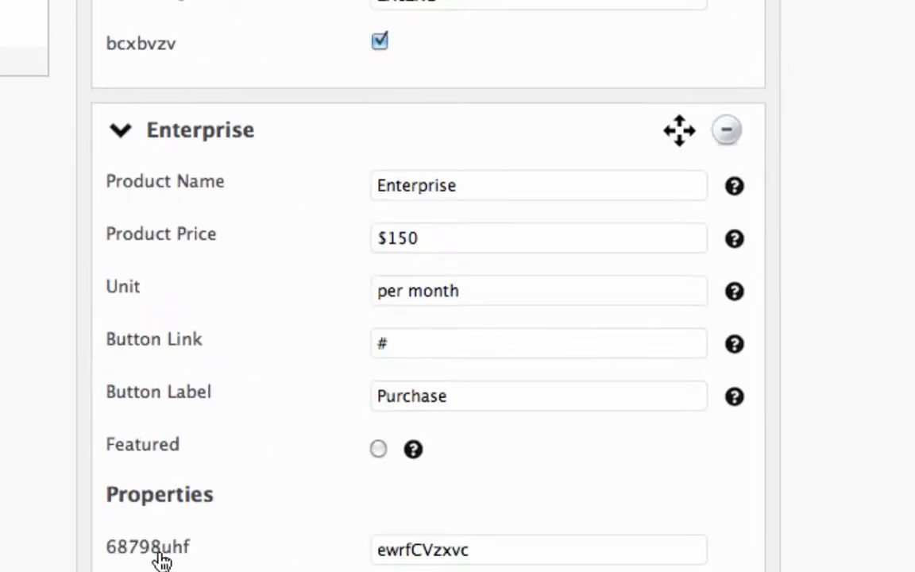
pyautogui.scroll(10, 290, 532)
pyautogui.click(701, 117)
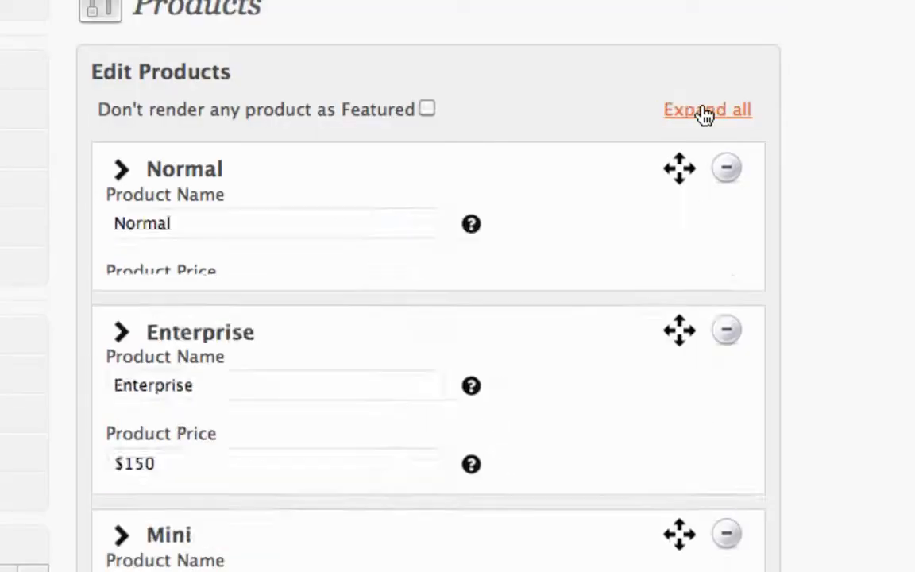
# Enter a fourth product named Superb at $150 per month, with button link # and button label Purchase
pyautogui.scroll(-3, 683, 123)
pyautogui.click(470, 243)
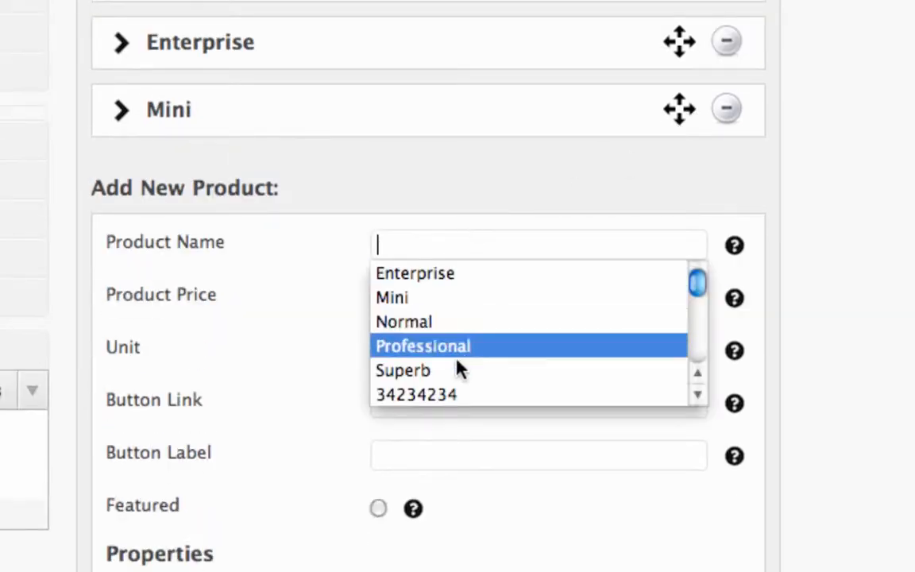
pyautogui.click(462, 370)
pyautogui.click(468, 303)
pyautogui.click(456, 350)
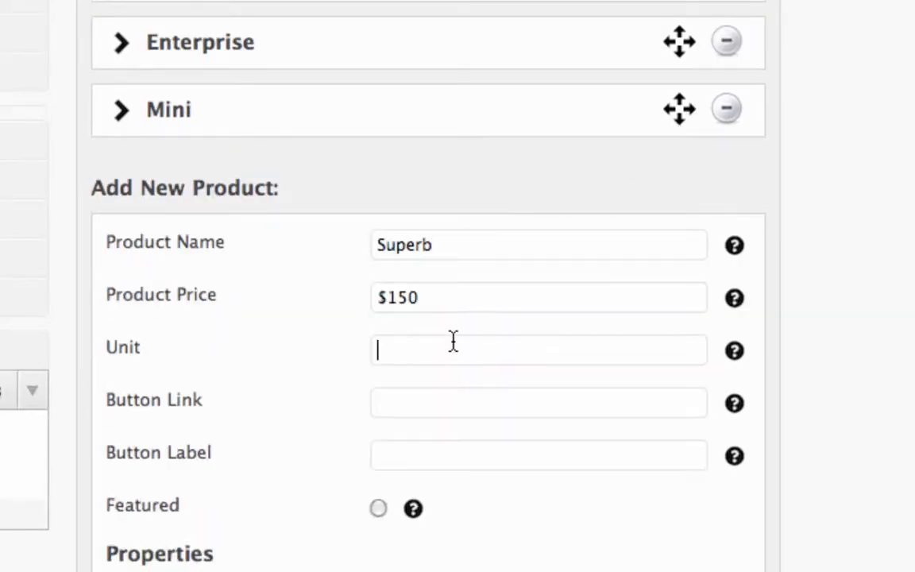
pyautogui.click(445, 380)
pyautogui.click(444, 405)
pyautogui.click(447, 429)
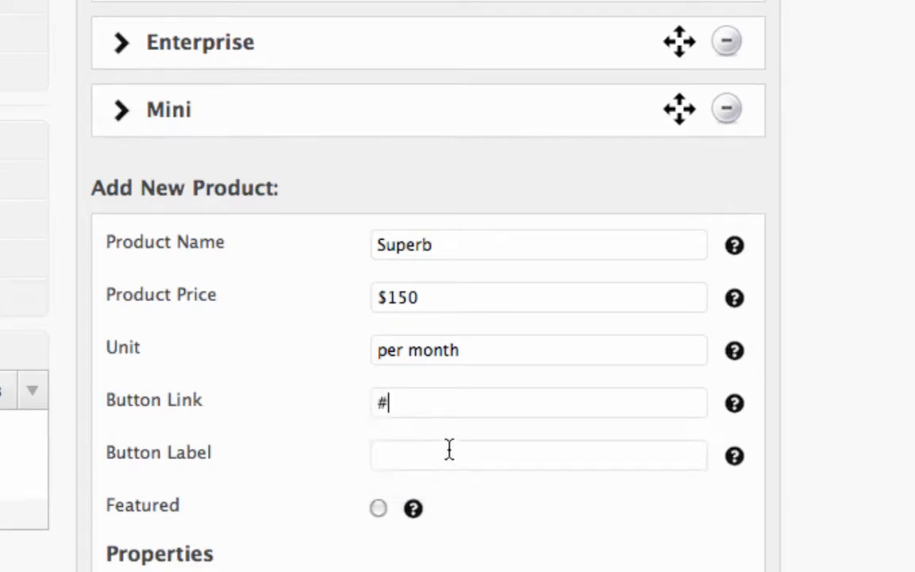
pyautogui.click(449, 450)
pyautogui.click(437, 488)
# Fill Superb's 2345sdfg property with ZCZXC and 68798uhf with zXCzXC, tick bcxbvzv, and save the product
pyautogui.scroll(-3, 449, 518)
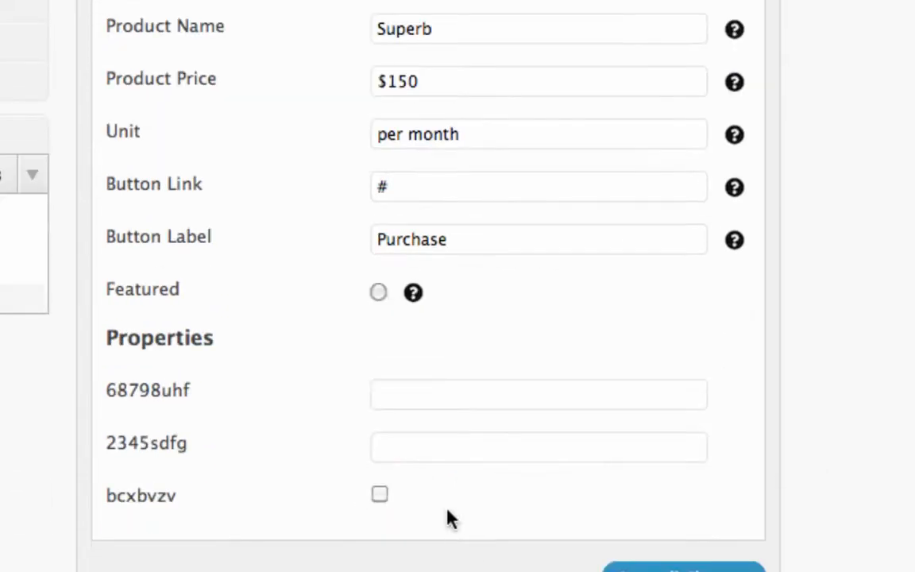
pyautogui.click(445, 448)
pyautogui.write('ZCZXC')
pyautogui.click(445, 395)
pyautogui.write('zXCzXC')
pyautogui.click(380, 495)
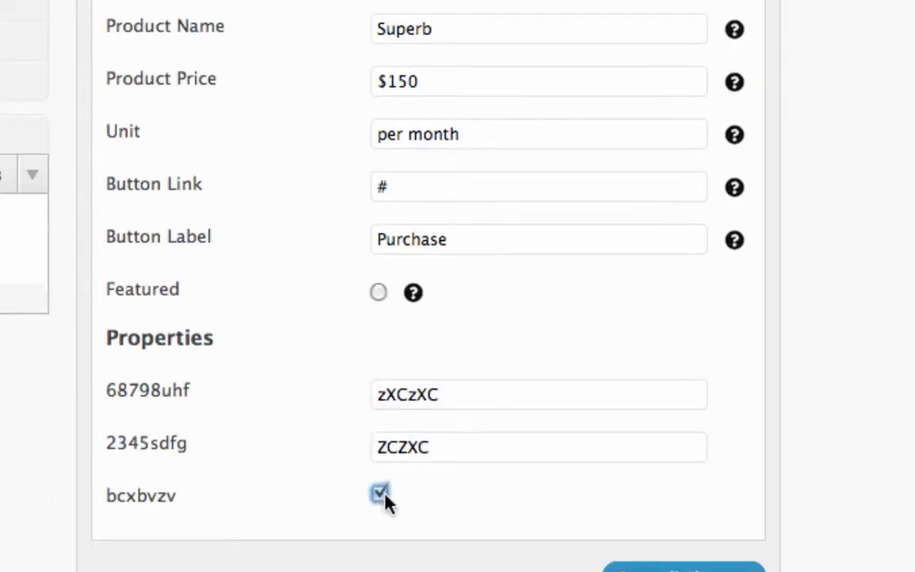
pyautogui.click(682, 571)
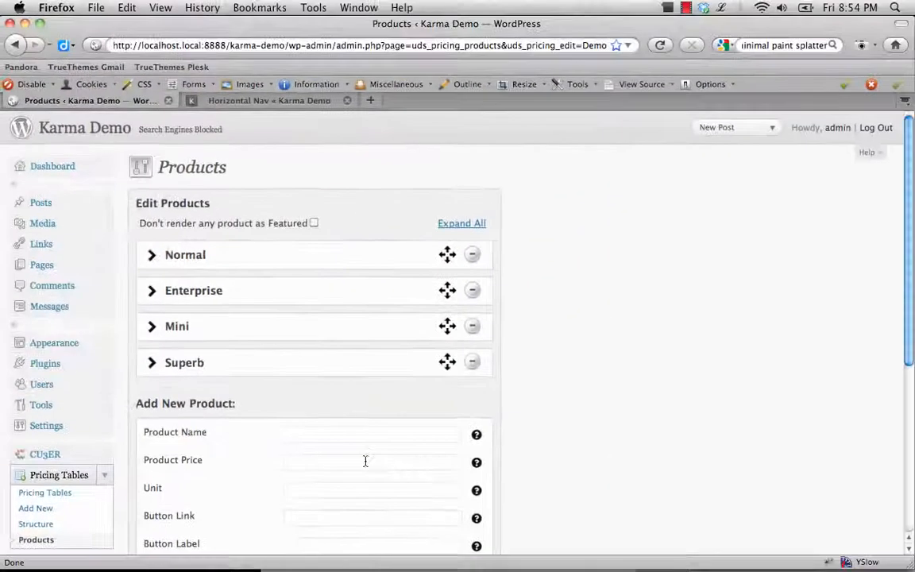
# Return to the pricing tables overview and copy the Demo table's shortcode
pyautogui.scroll(-3, 288, 310)
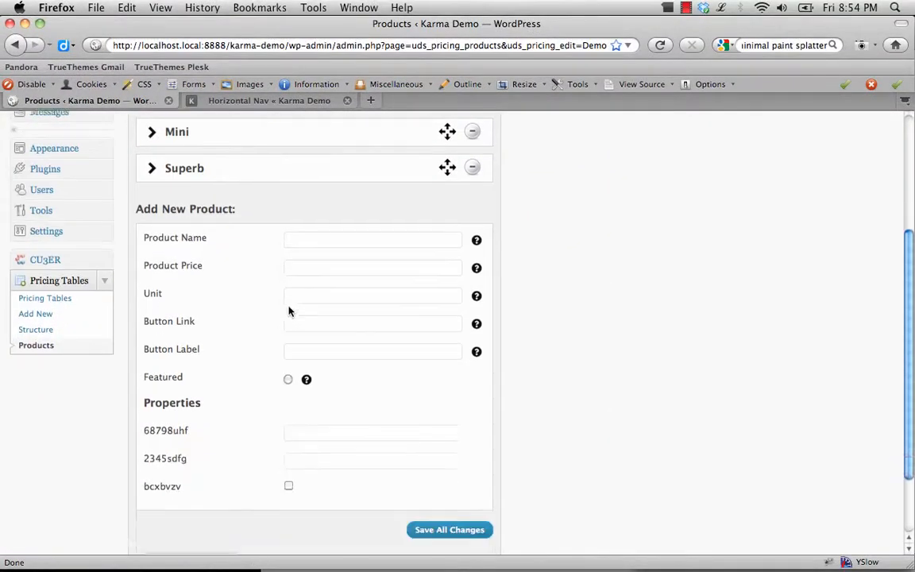
pyautogui.scroll(-2, 289, 311)
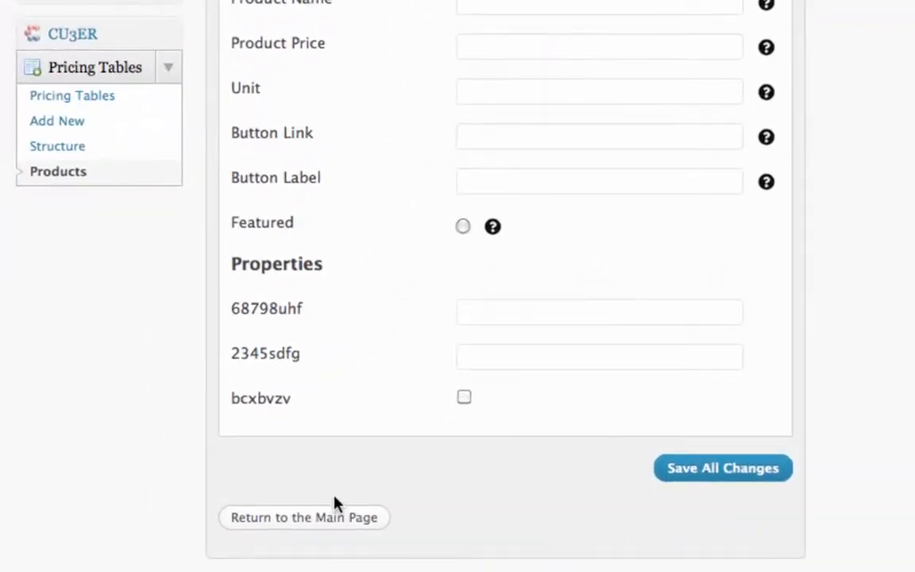
pyautogui.click(326, 520)
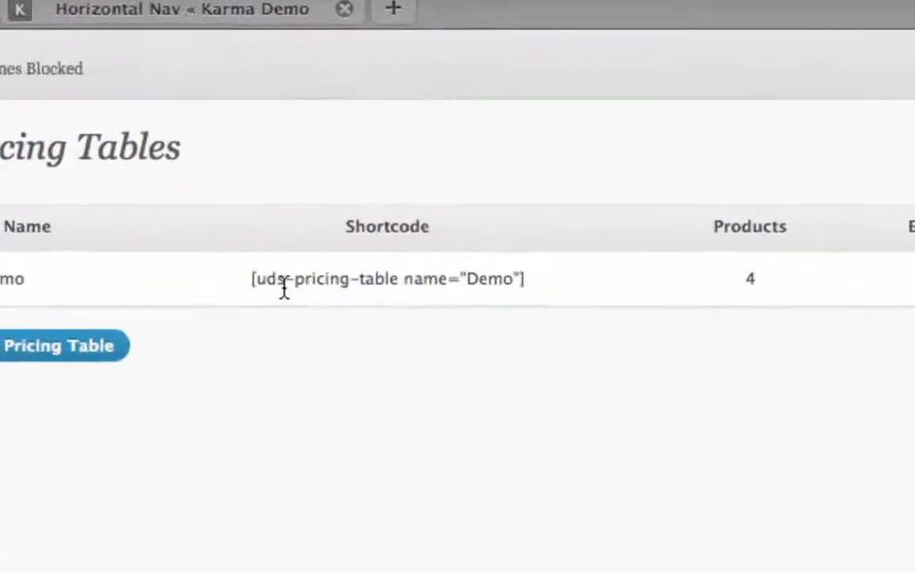
pyautogui.moveTo(233, 295); pyautogui.dragTo(558, 300)
pyautogui.rightClick(509, 302)
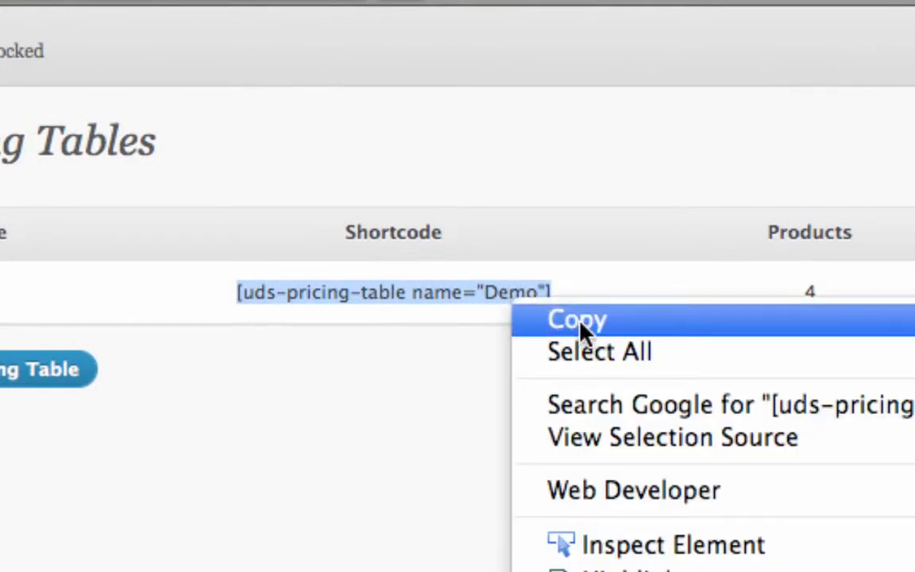
pyautogui.click(583, 327)
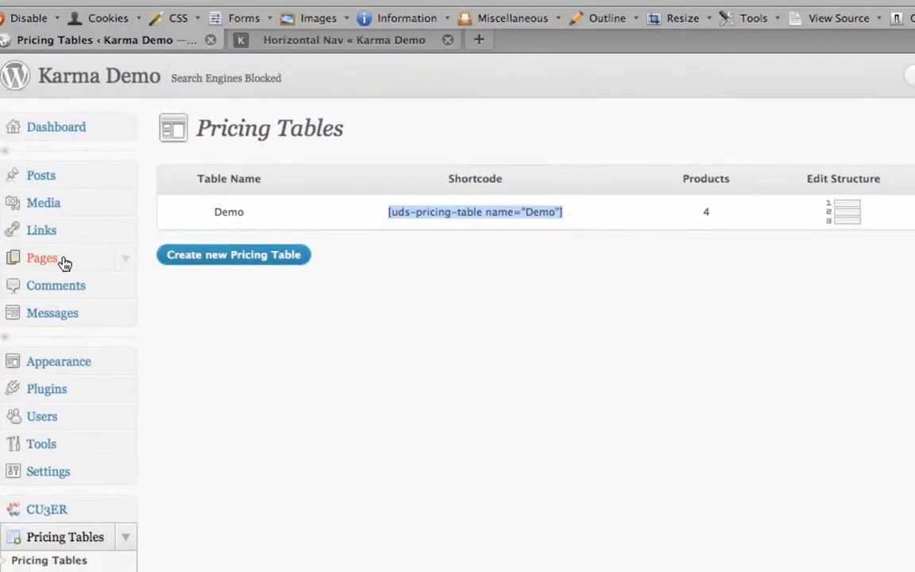
# Open the existing Demo Page for editing from the site's list of pages
pyautogui.click(64, 262)
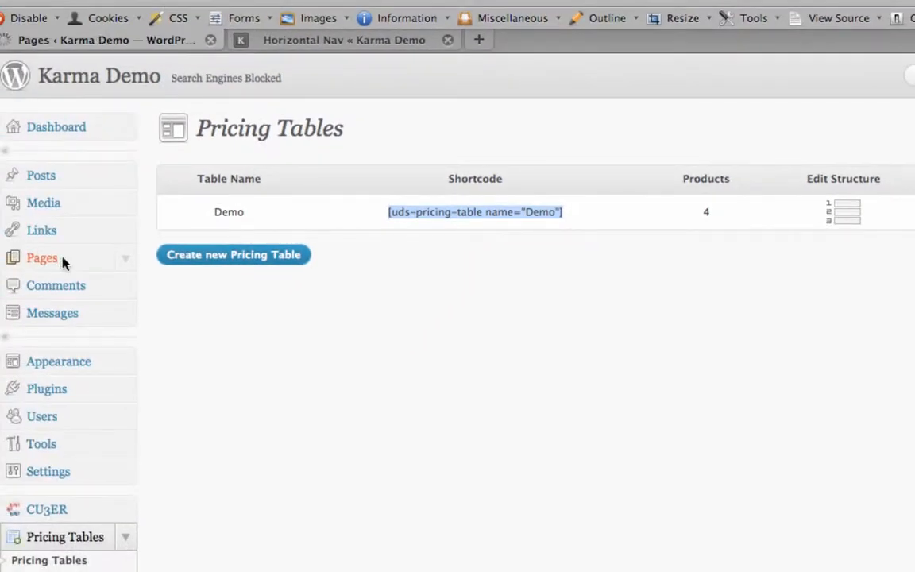
pyautogui.scroll(-3, 64, 261)
pyautogui.moveTo(241, 296)
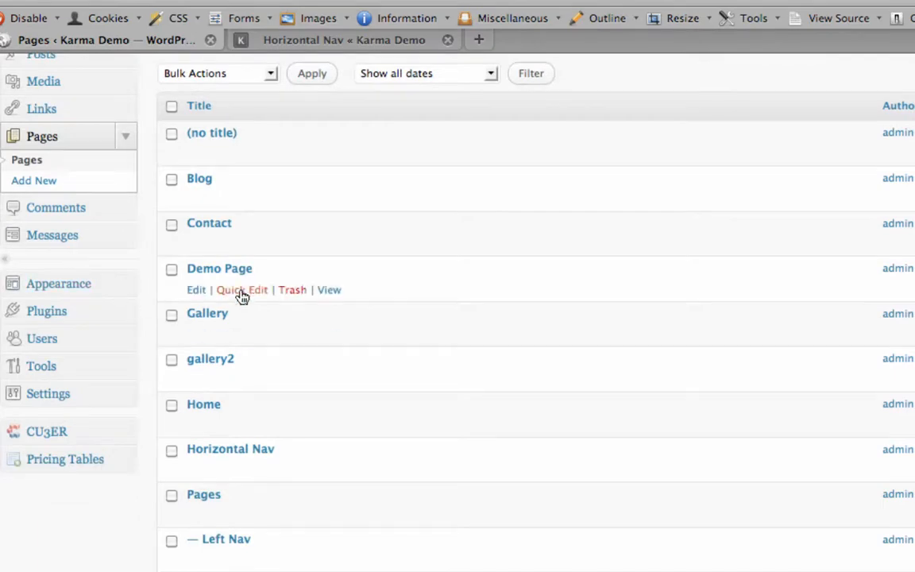
pyautogui.click(196, 291)
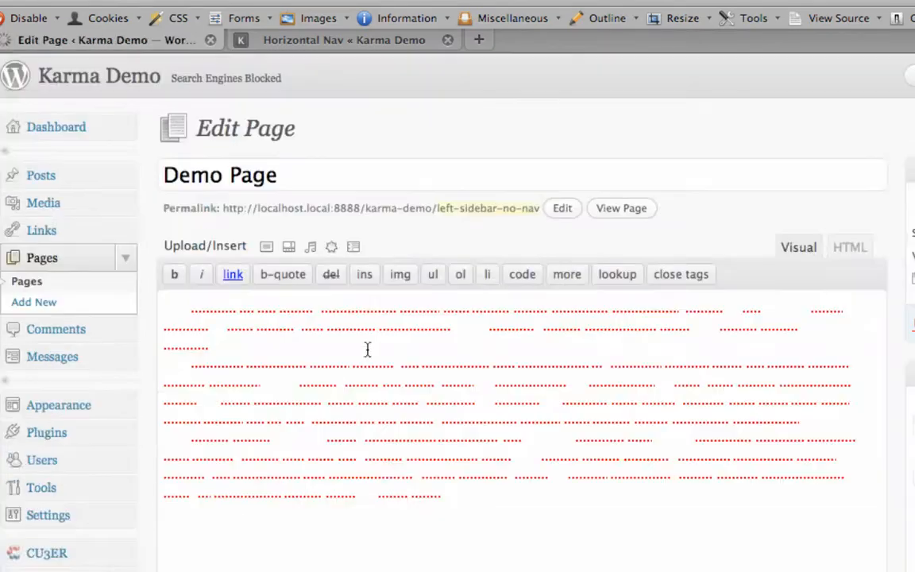
# Replace all of Demo Page's content with the copied shortcode [uds-pricing-table name="Demo"]
pyautogui.scroll(-2, 409, 393)
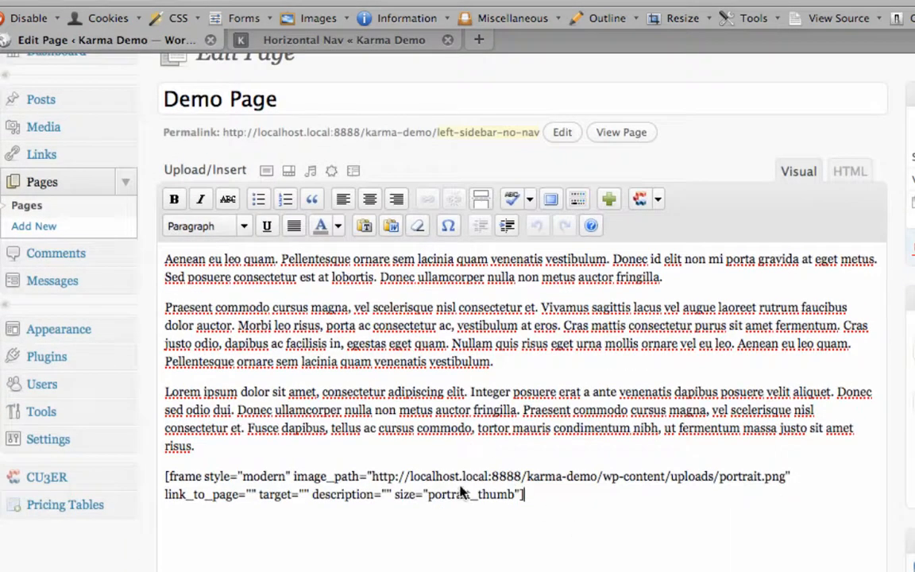
pyautogui.moveTo(524, 494); pyautogui.dragTo(118, 250)
pyautogui.press('Delete')
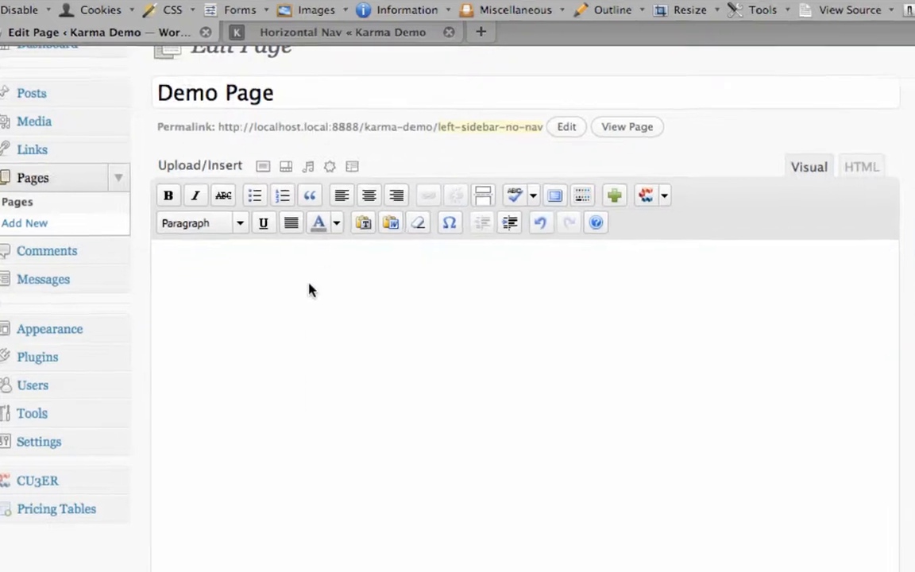
pyautogui.rightClick(310, 286)
pyautogui.click(168, 246)
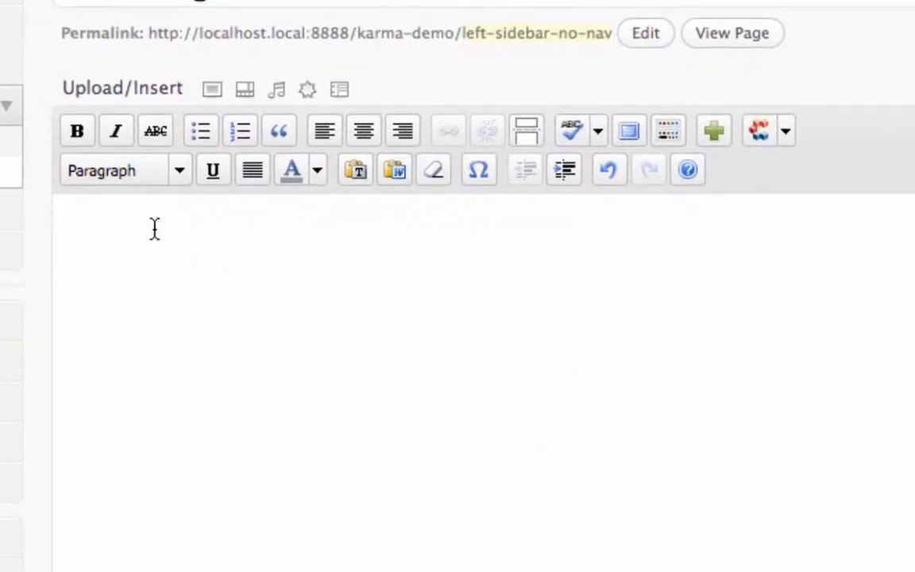
pyautogui.press('super+v')
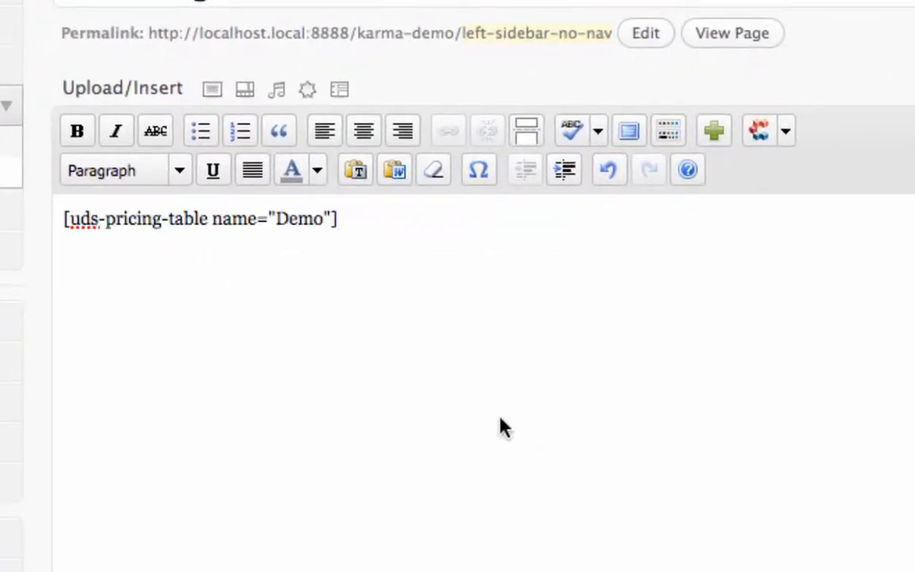
# Choose Full Width as Demo Page's template and check the page attributes and sub navigation settings
pyautogui.click(654, 505)
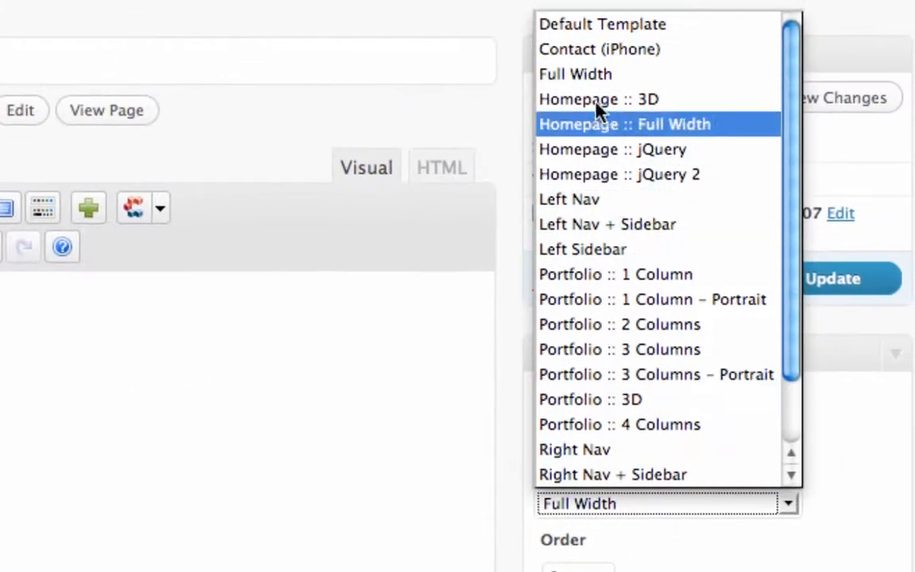
pyautogui.click(590, 80)
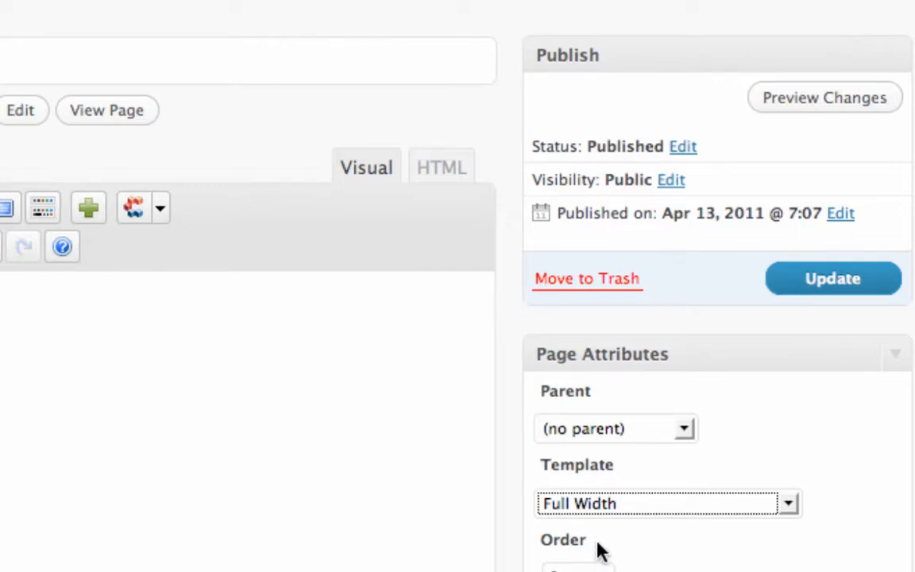
pyautogui.click(616, 509)
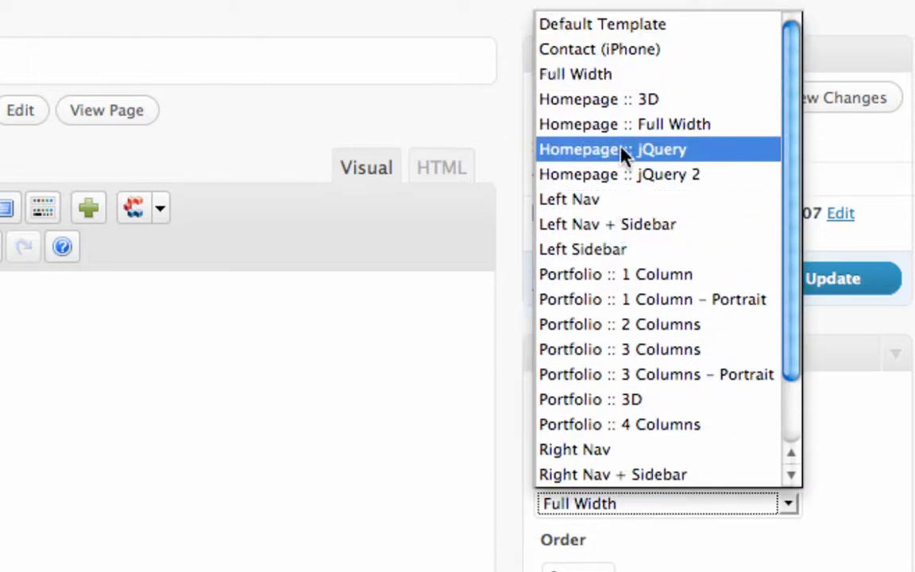
pyautogui.click(548, 76)
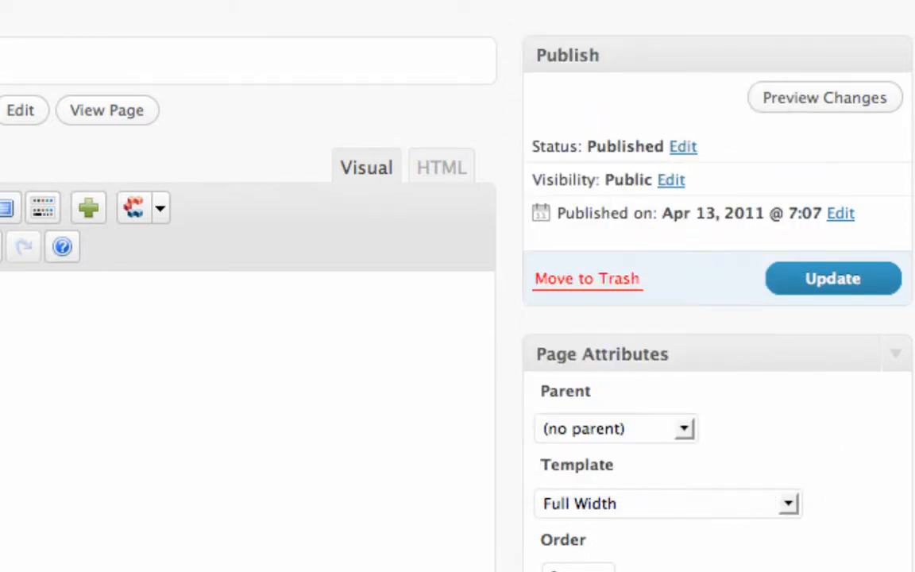
pyautogui.scroll(-5, 453, 549)
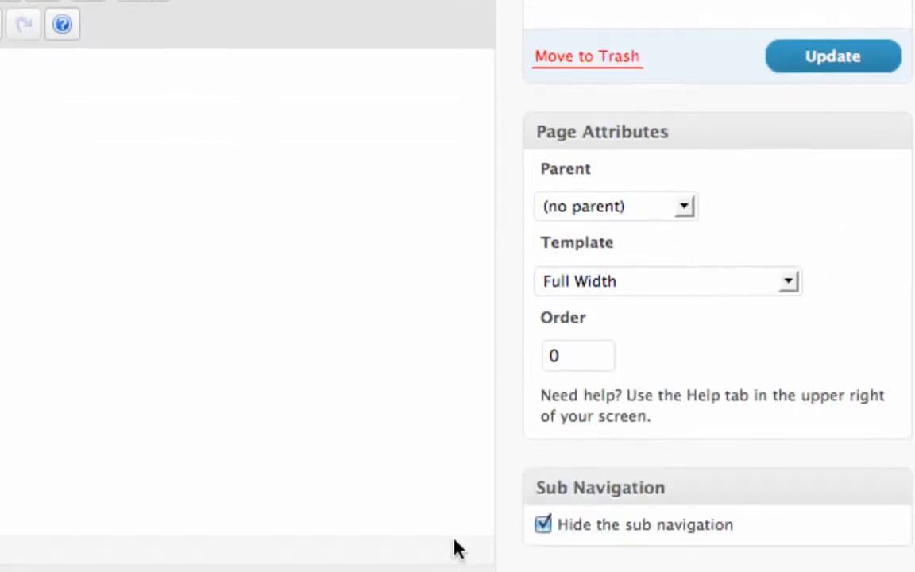
pyautogui.scroll(4, 453, 548)
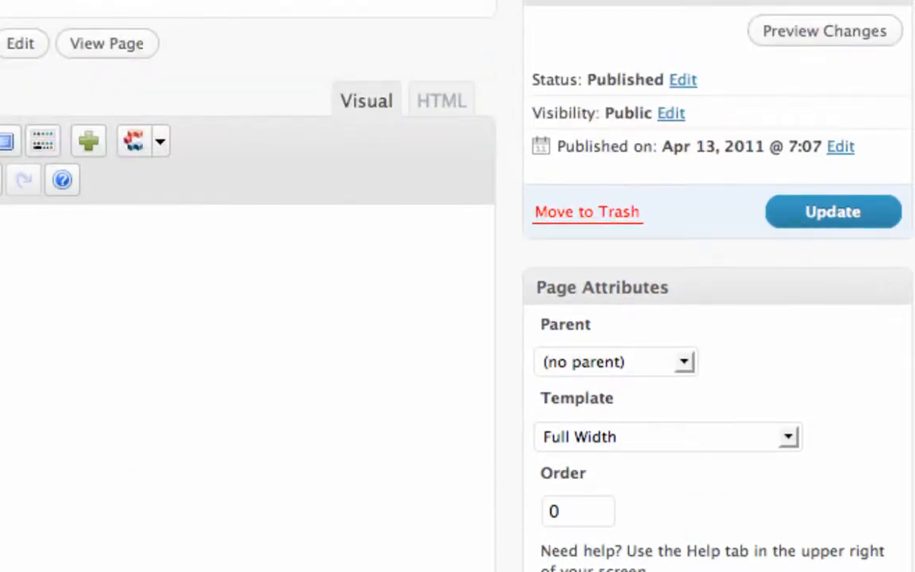
pyautogui.scroll(3, 354, 460)
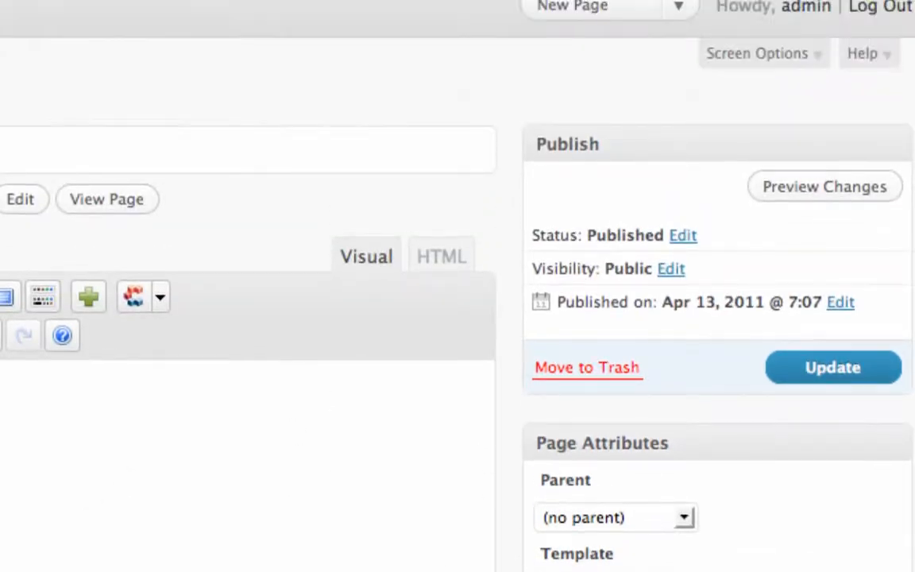
# Update Demo Page to save its changes and view the pricing table on the live page
pyautogui.click(836, 374)
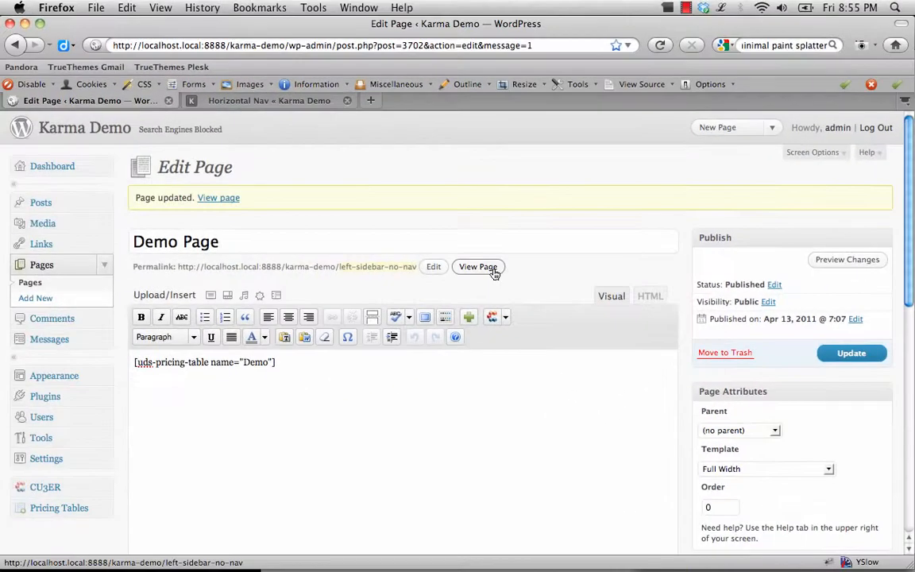
pyautogui.click(106, 298)
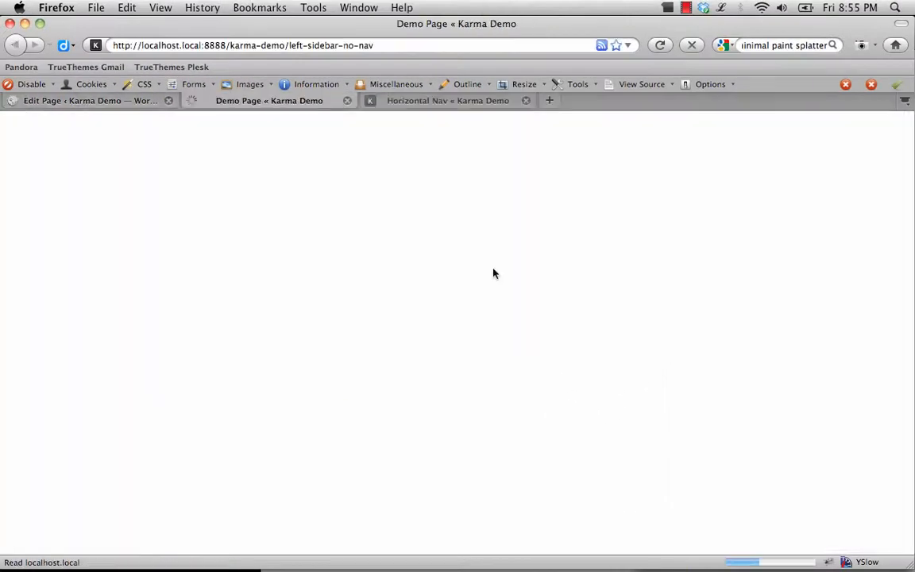
pyautogui.scroll(-3, 493, 273)
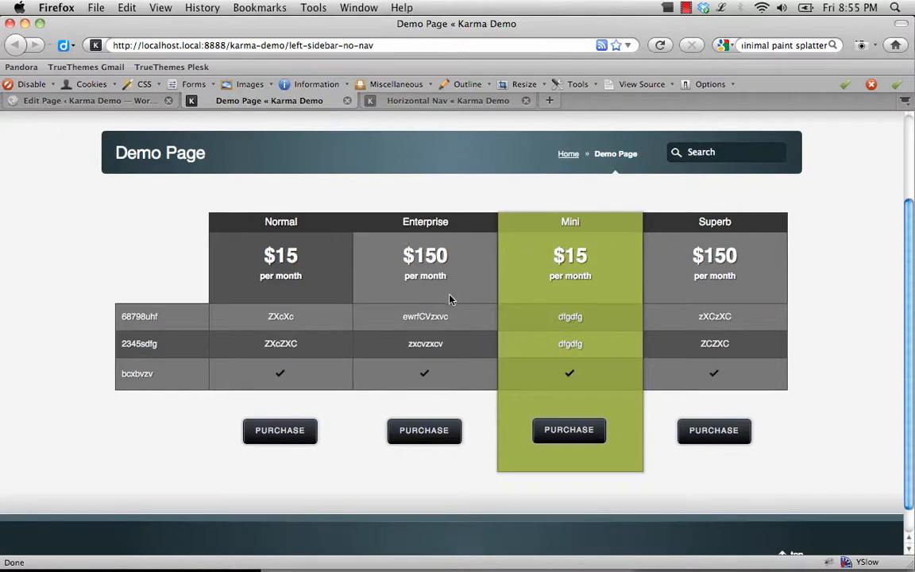
pyautogui.scroll(1, 604, 318)
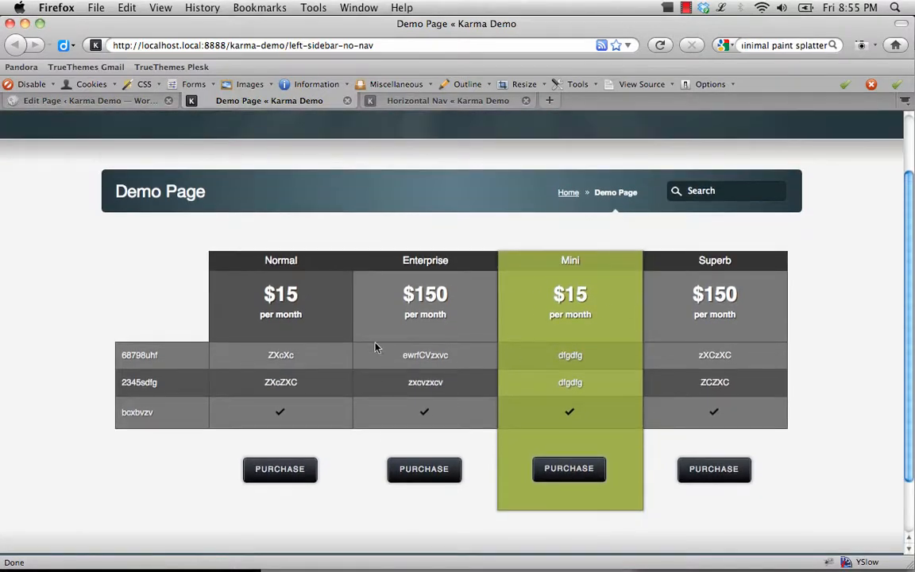
# Examine the published pricing table's feature labels, product names and prices by highlighting their text
pyautogui.moveTo(123, 351); pyautogui.dragTo(147, 429)
pyautogui.click(137, 412)
pyautogui.moveTo(238, 247); pyautogui.dragTo(756, 294)
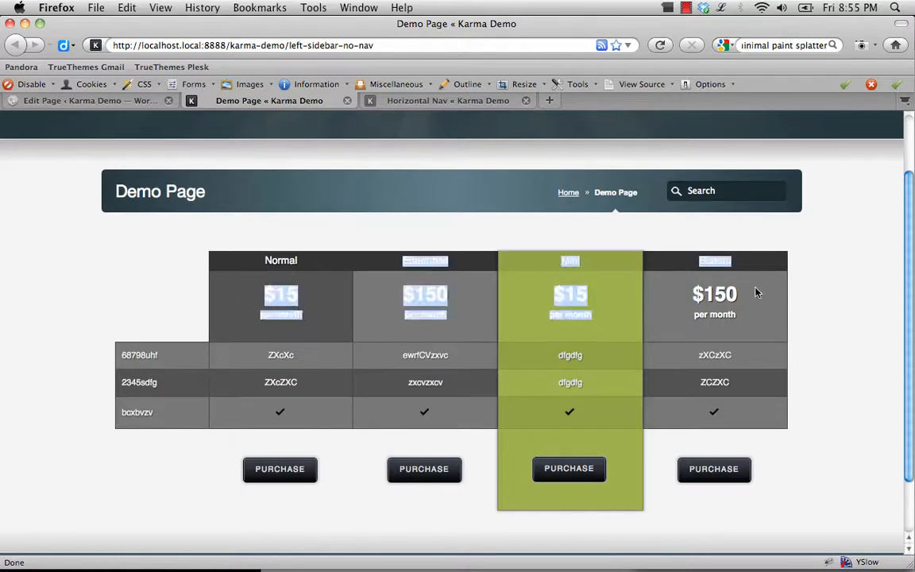
pyautogui.click(632, 312)
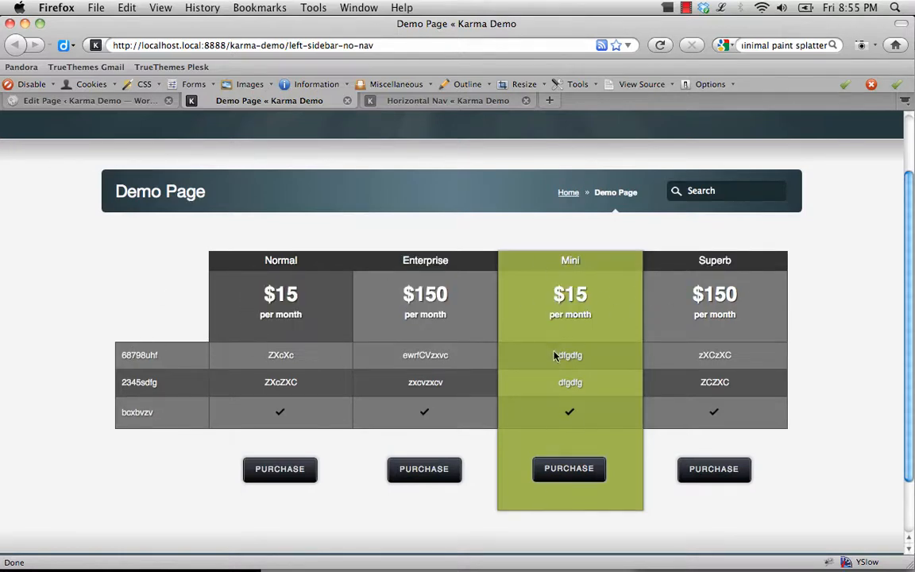